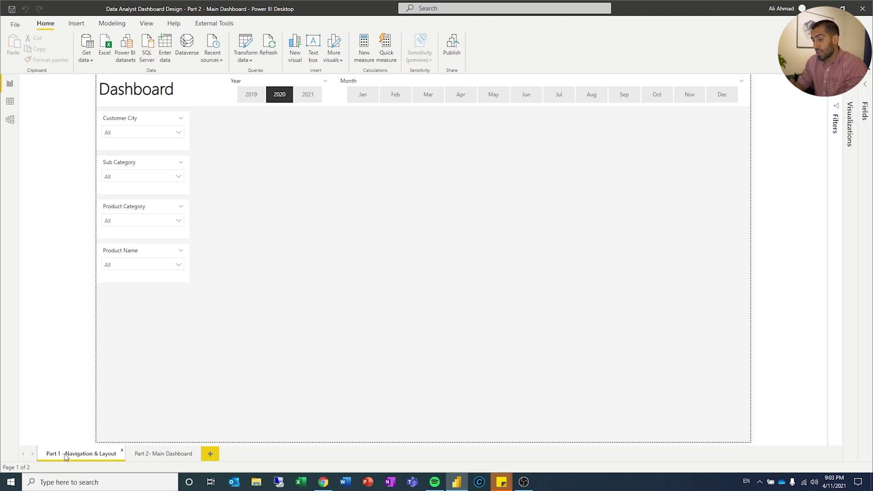
# Step: Review the finished Part 2- Main Dashboard page, glance at Part 1 - Navigation & Layout, and come back
pyautogui.click(160, 452)
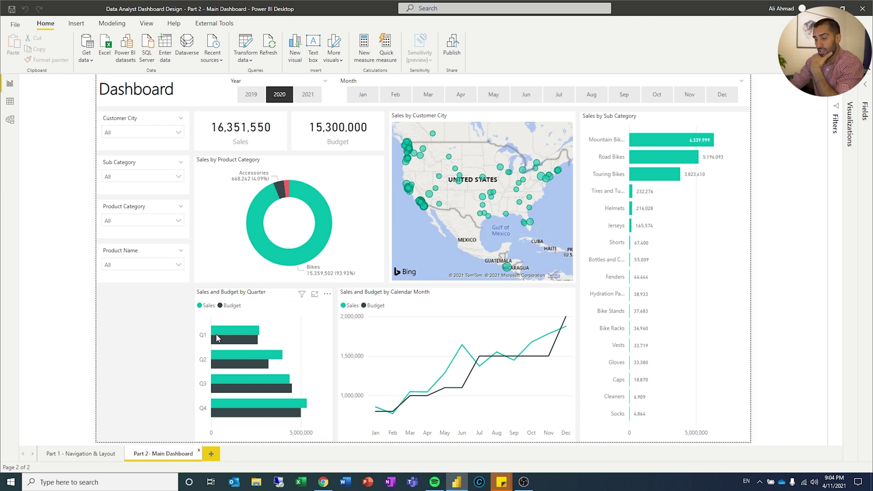
pyautogui.moveTo(235, 327)
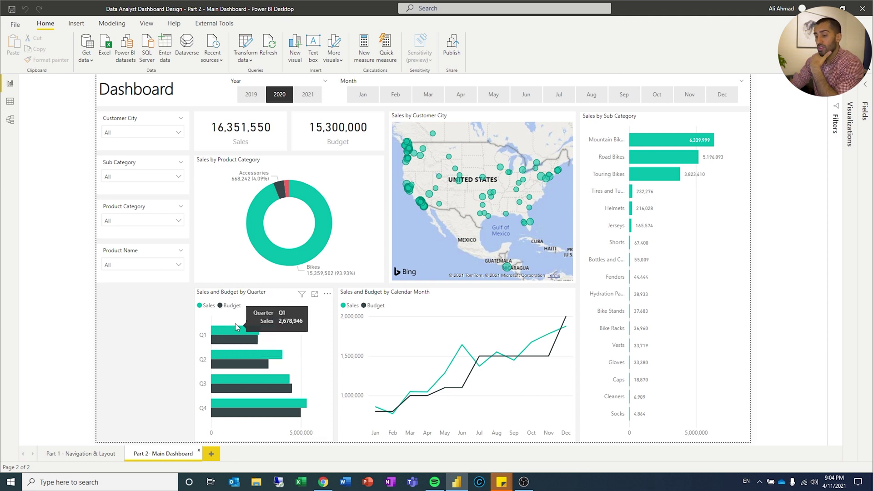
pyautogui.moveTo(246, 359)
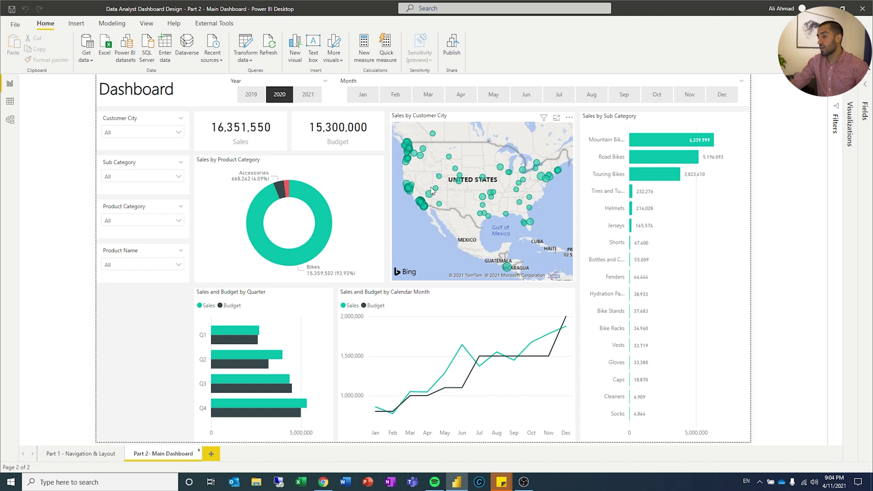
pyautogui.click(76, 454)
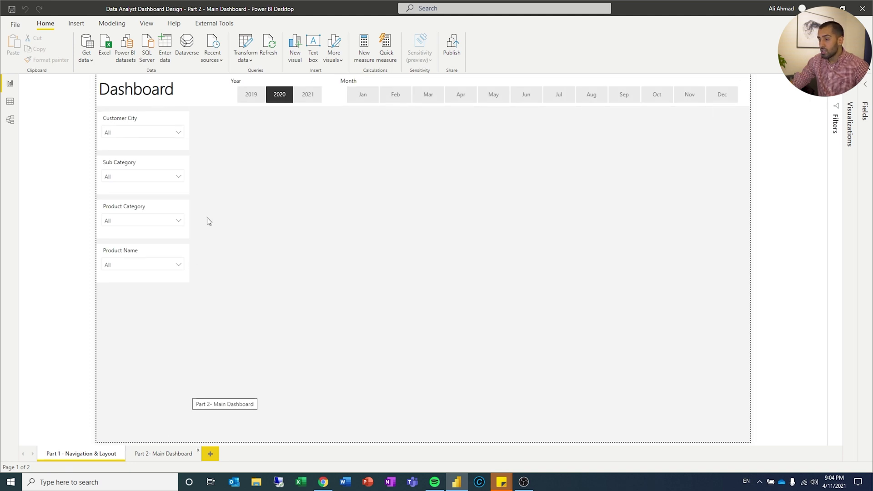
pyautogui.click(163, 453)
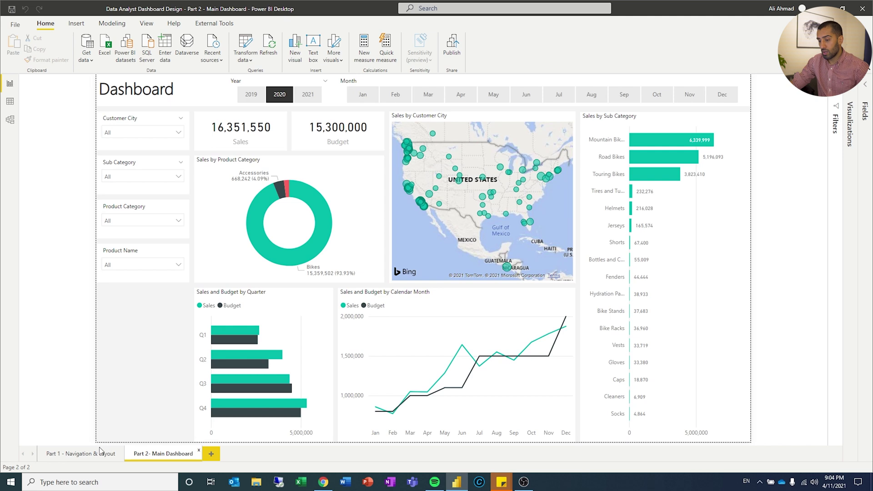
# Step: Duplicate the Part 1 - Navigation & Layout page
pyautogui.click(80, 454)
pyautogui.rightClick(81, 455)
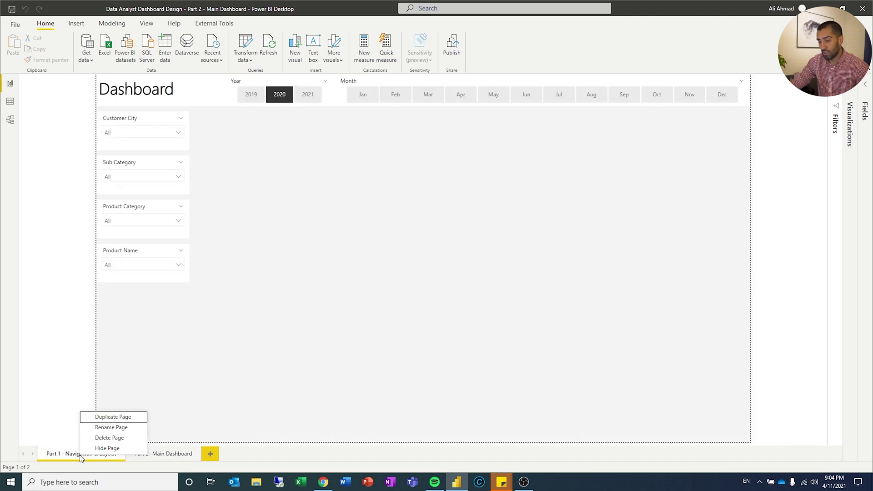
pyautogui.click(111, 417)
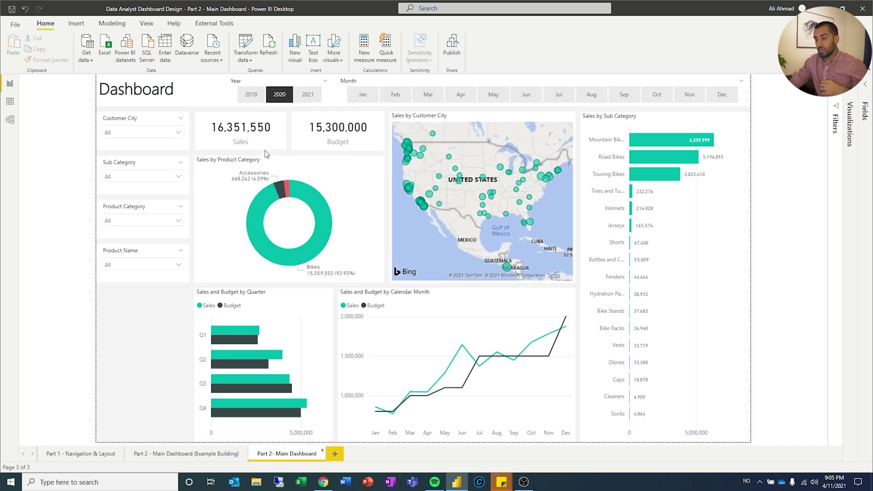
# Step: On the Example Building page, add a Card visual sized as a small box beside Customer City
pyautogui.click(187, 454)
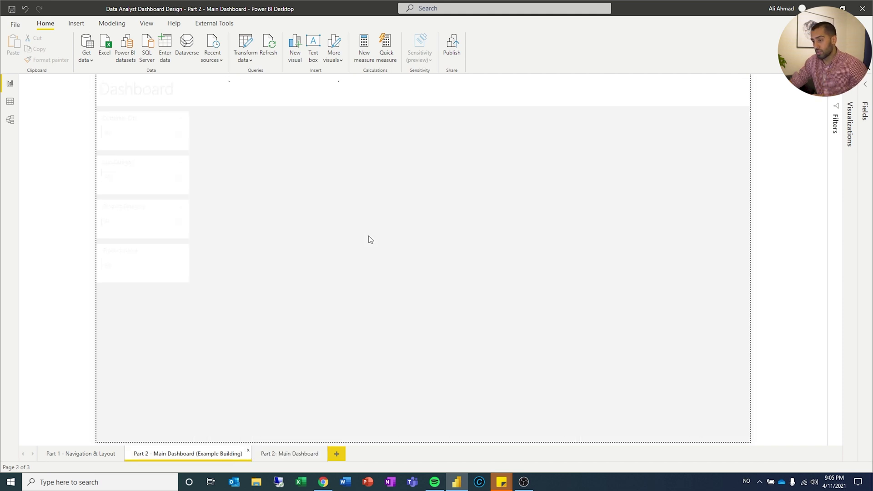
pyautogui.click(849, 98)
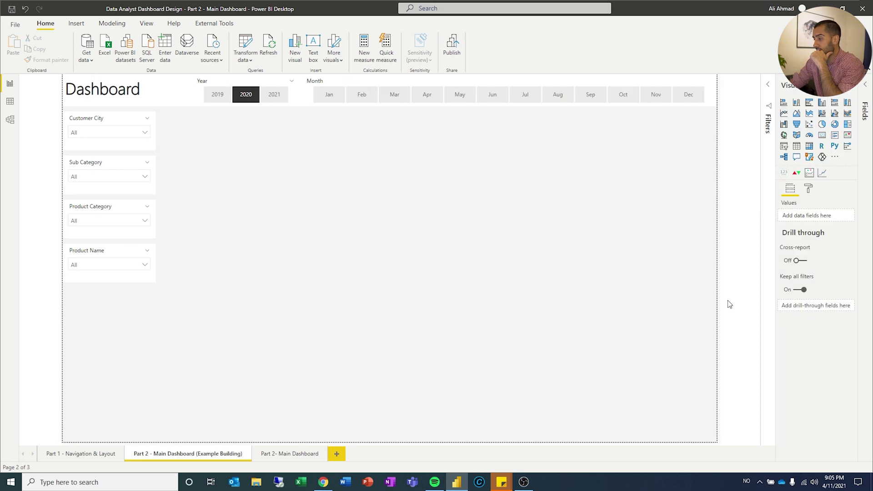
pyautogui.click(820, 139)
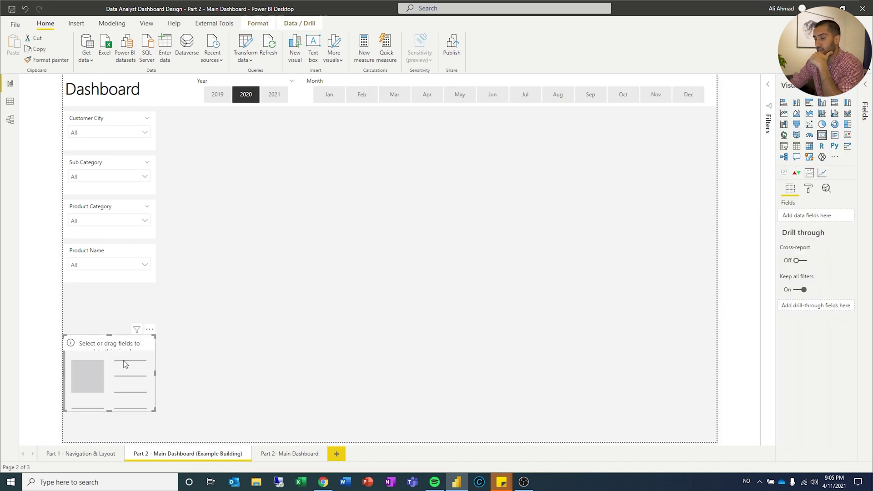
pyautogui.moveTo(123, 360); pyautogui.dragTo(220, 138)
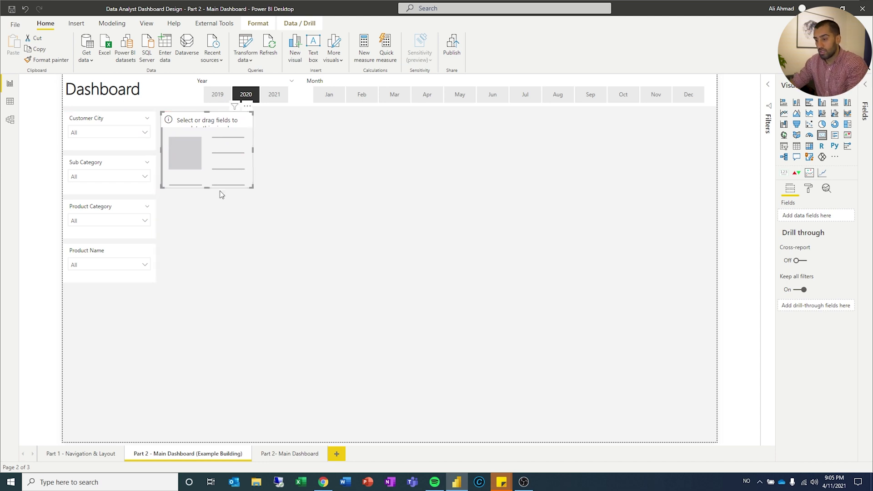
pyautogui.moveTo(206, 188); pyautogui.dragTo(228, 150)
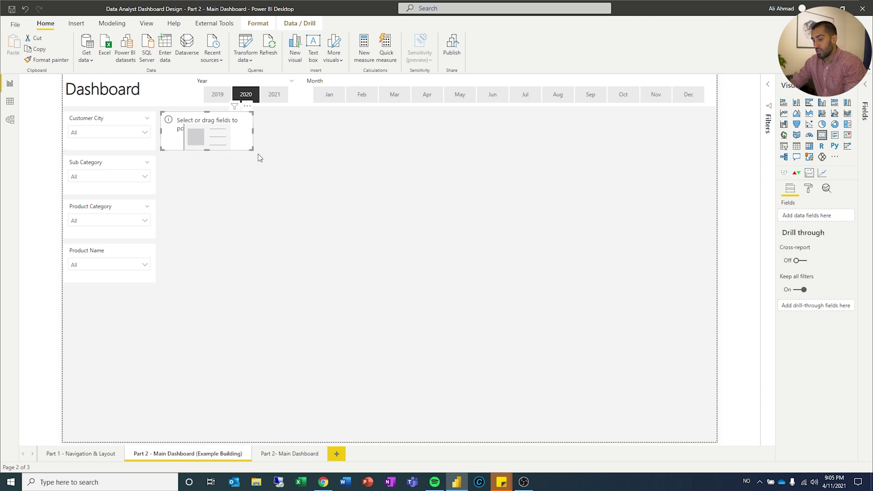
pyautogui.click(309, 175)
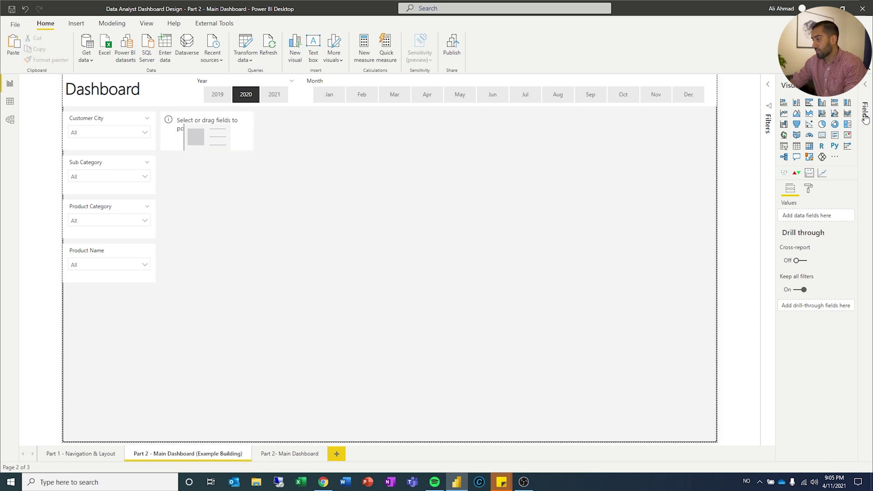
# Step: Put the Sales measure into the card and delete the accidental table visual
pyautogui.click(869, 89)
pyautogui.click(822, 104)
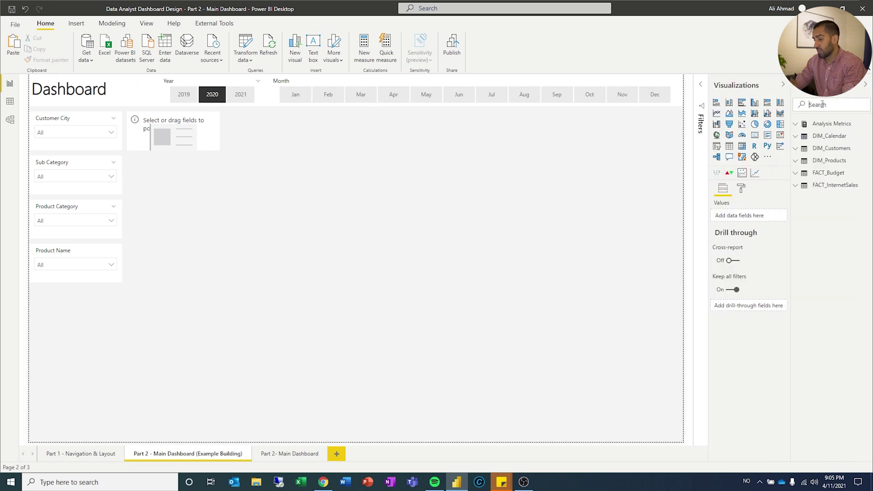
pyautogui.write('Sales')
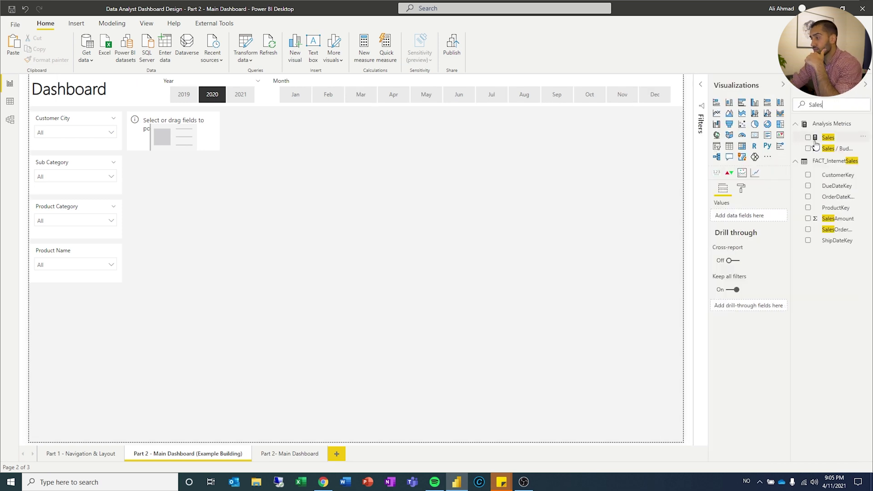
pyautogui.moveTo(814, 150); pyautogui.dragTo(748, 217)
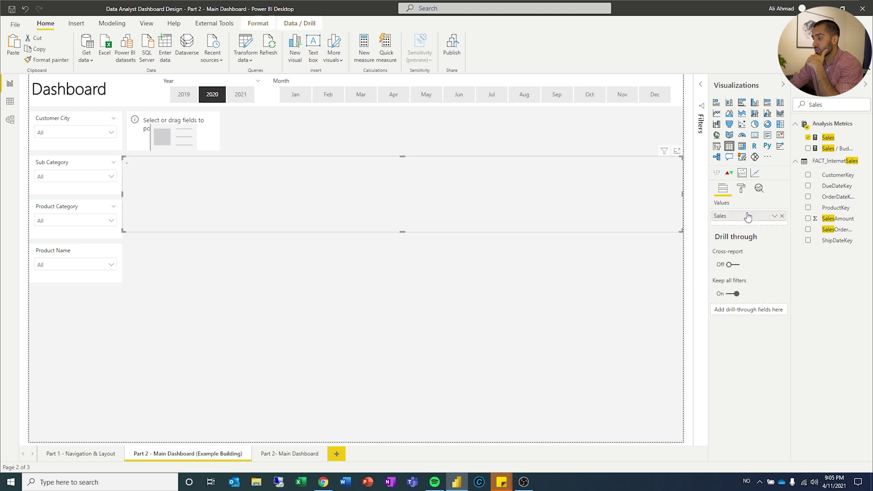
pyautogui.click(783, 217)
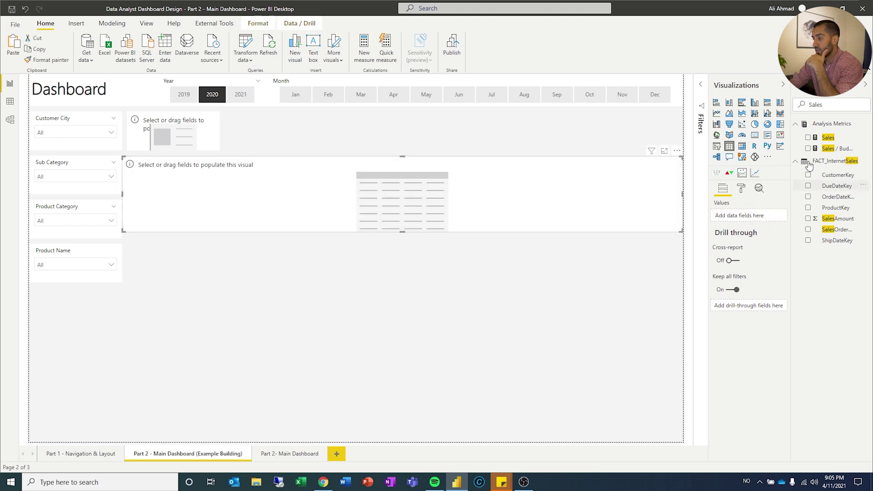
pyautogui.press('Delete')
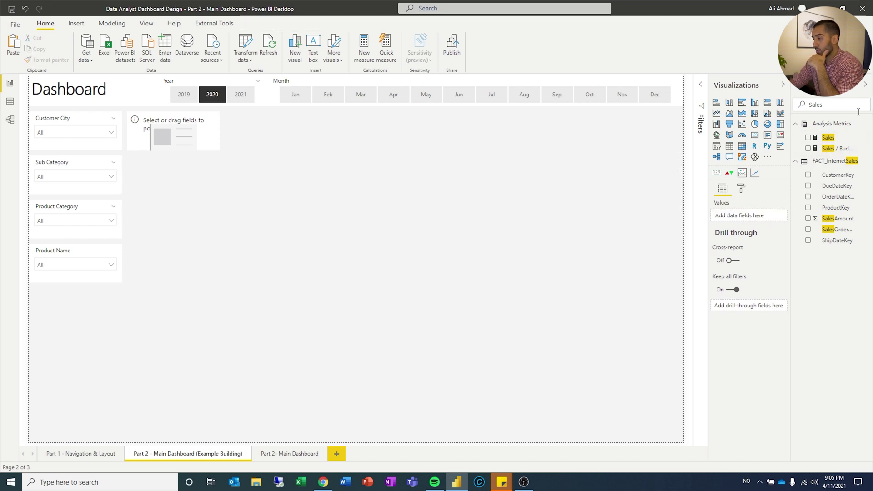
pyautogui.click(181, 120)
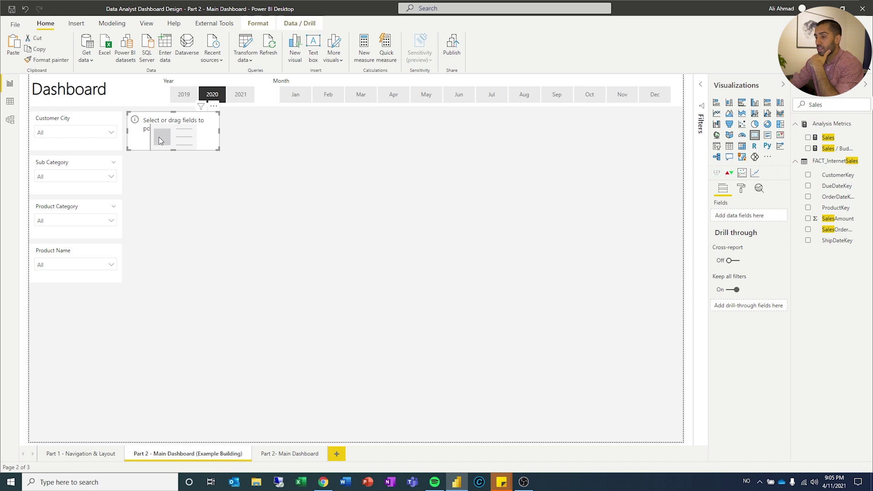
pyautogui.click(808, 138)
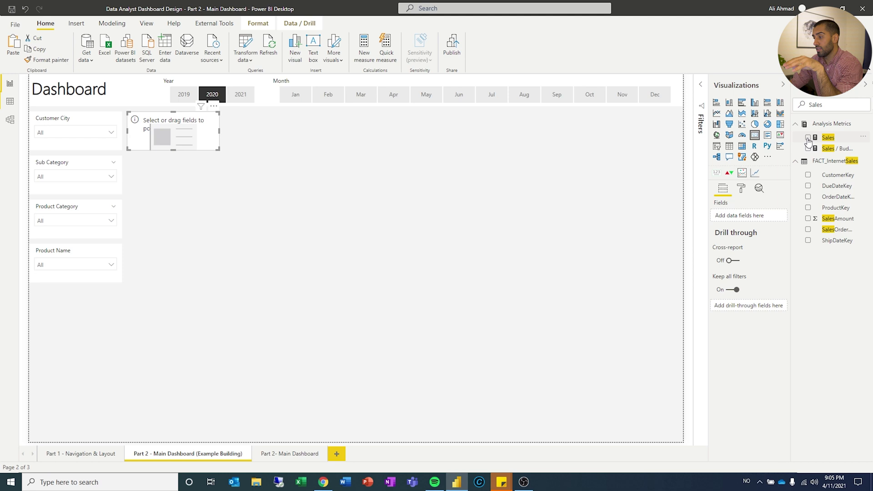
pyautogui.click(808, 138)
pyautogui.moveTo(849, 141); pyautogui.dragTo(756, 219)
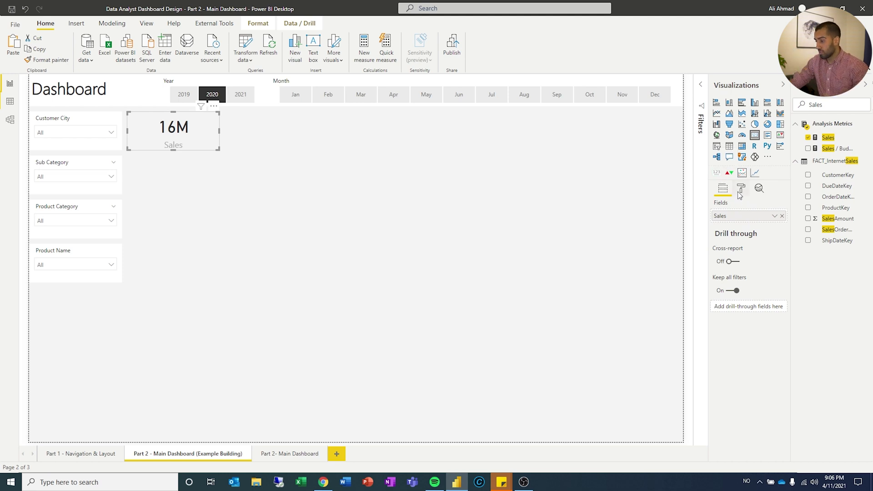
# Step: Show the full Sales value with display units None and make the card background 0% transparent
pyautogui.click(741, 188)
pyautogui.click(729, 248)
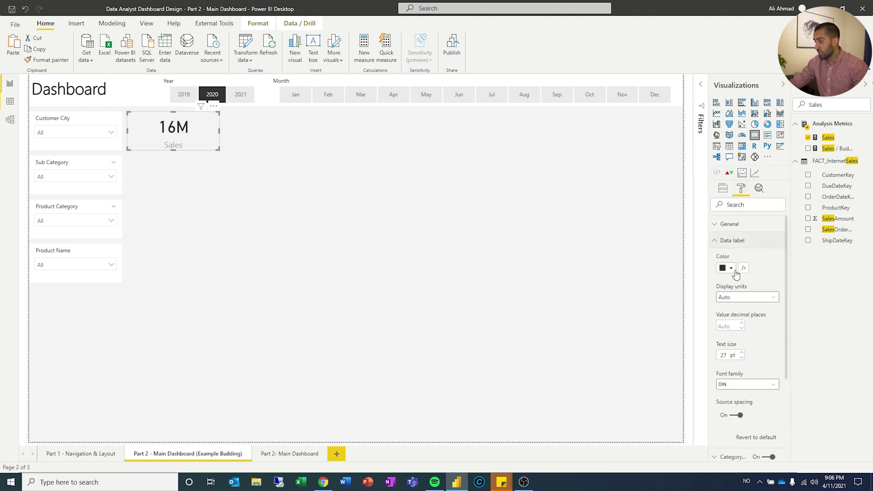
pyautogui.click(747, 297)
pyautogui.click(734, 316)
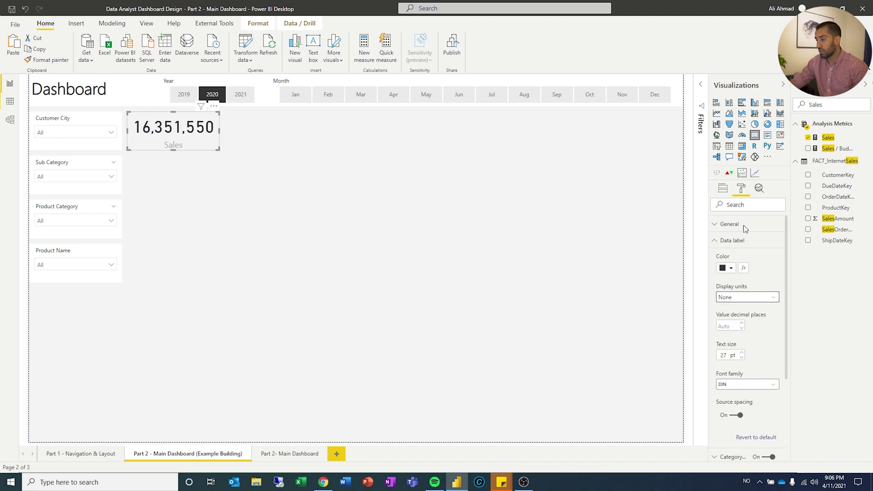
pyautogui.click(725, 241)
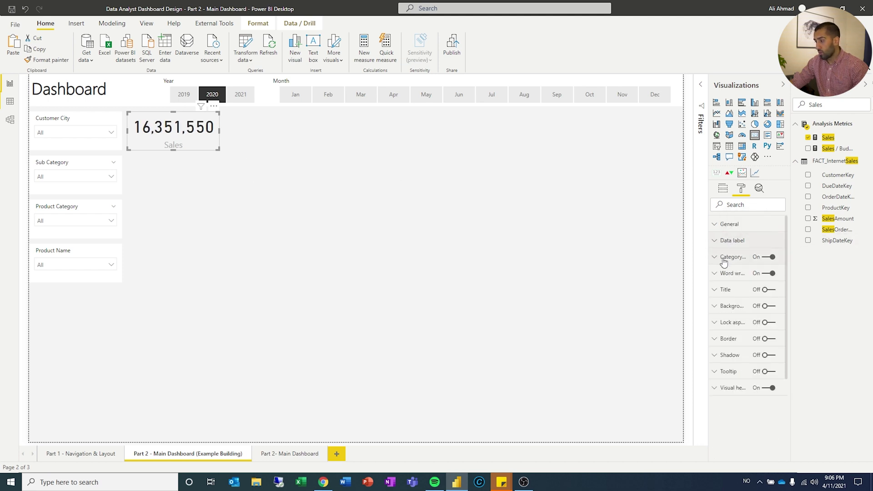
pyautogui.click(732, 306)
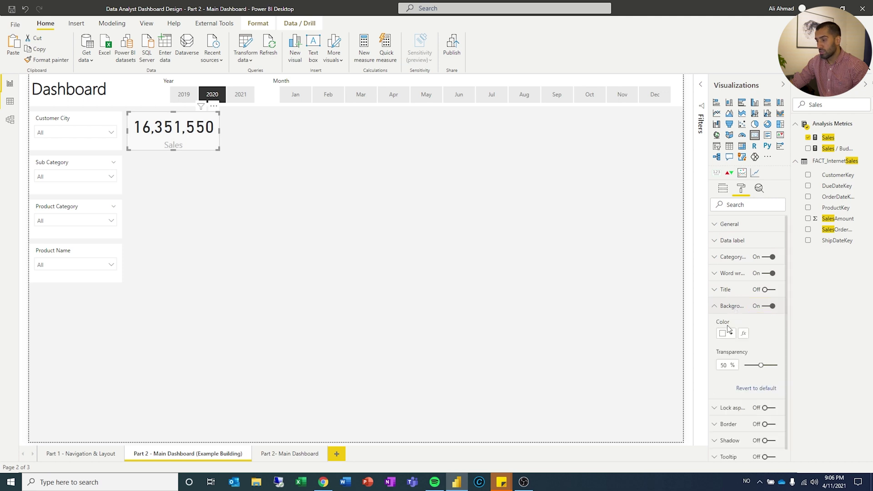
pyautogui.moveTo(759, 364); pyautogui.dragTo(701, 371)
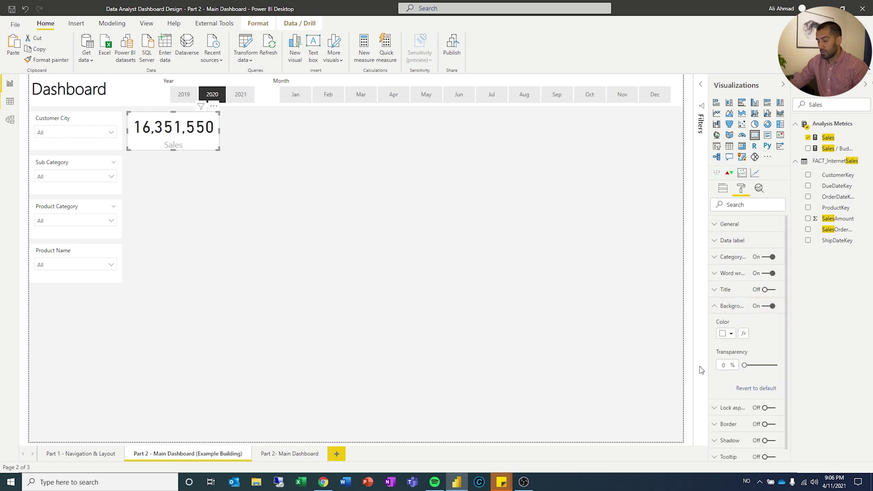
# Step: Set the card's data label to 20 pt and its category label to 10 pt
pyautogui.click(729, 241)
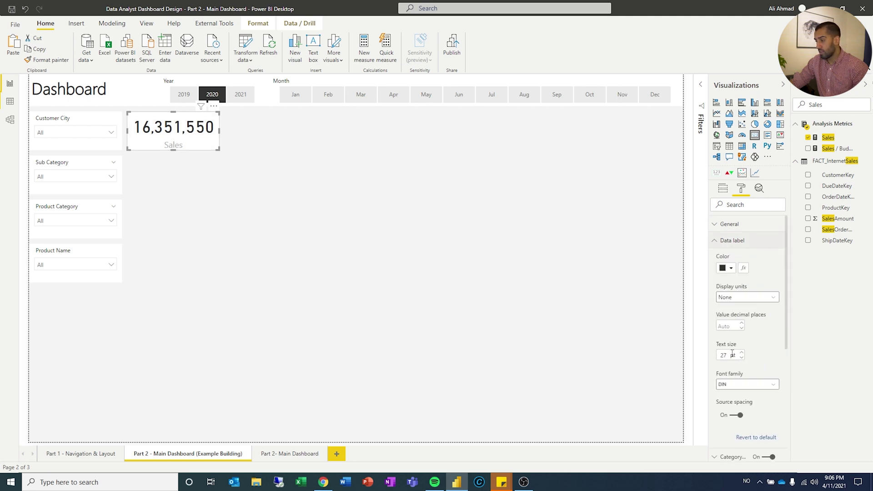
pyautogui.write('20')
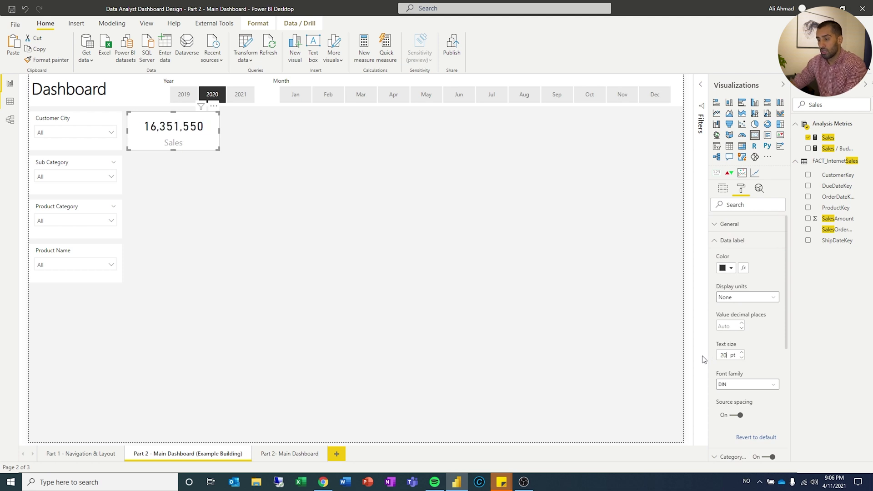
pyautogui.click(729, 240)
pyautogui.click(731, 258)
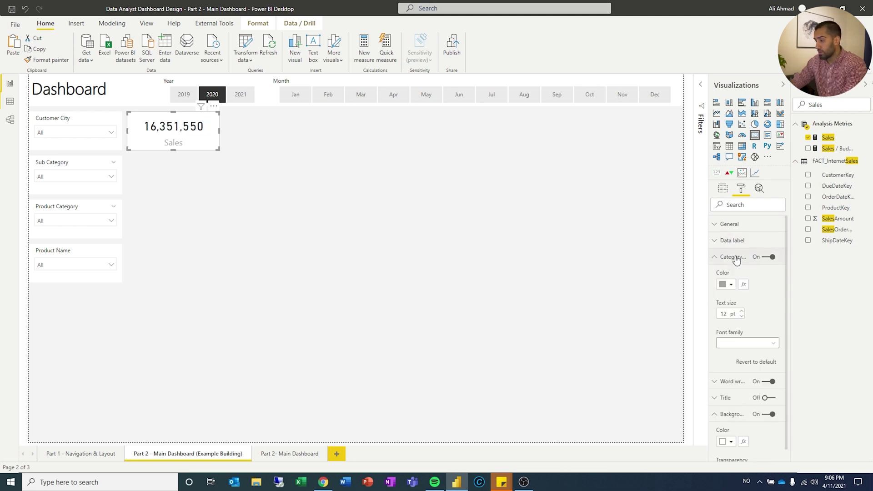
pyautogui.doubleClick(723, 314)
pyautogui.write('10')
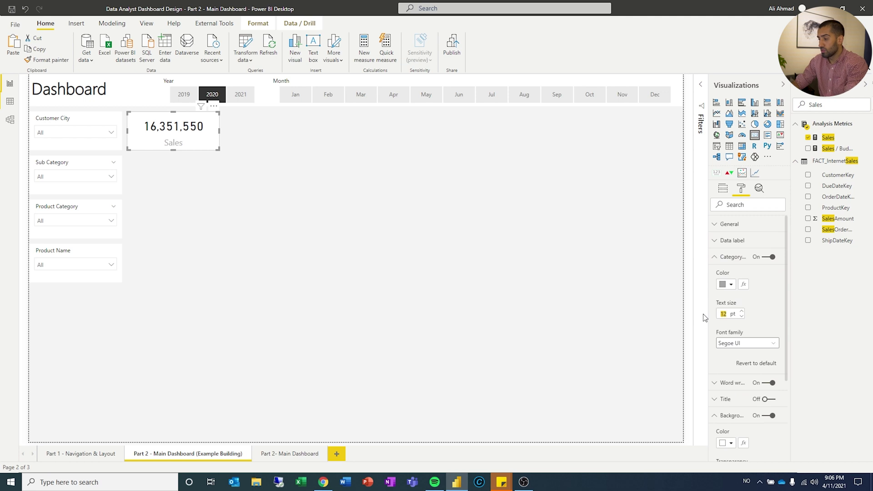
pyautogui.click(245, 203)
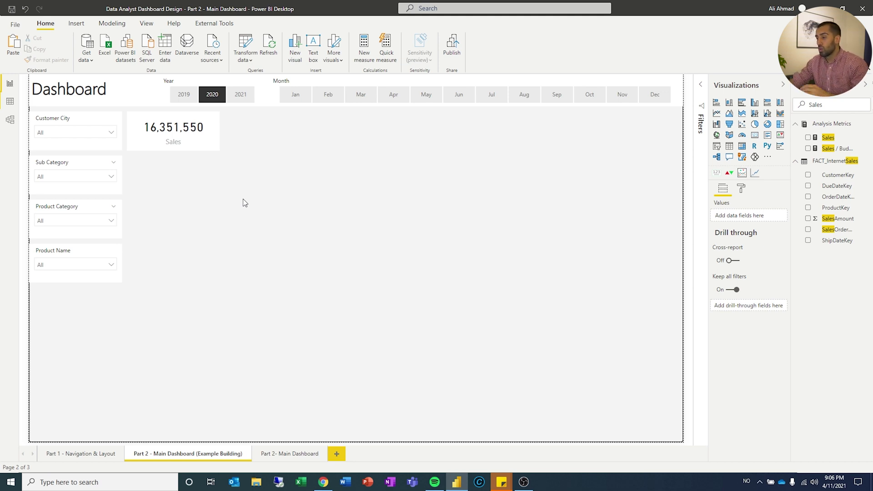
# Step: Copy and paste the Sales card and place the duplicate to its right
pyautogui.click(185, 140)
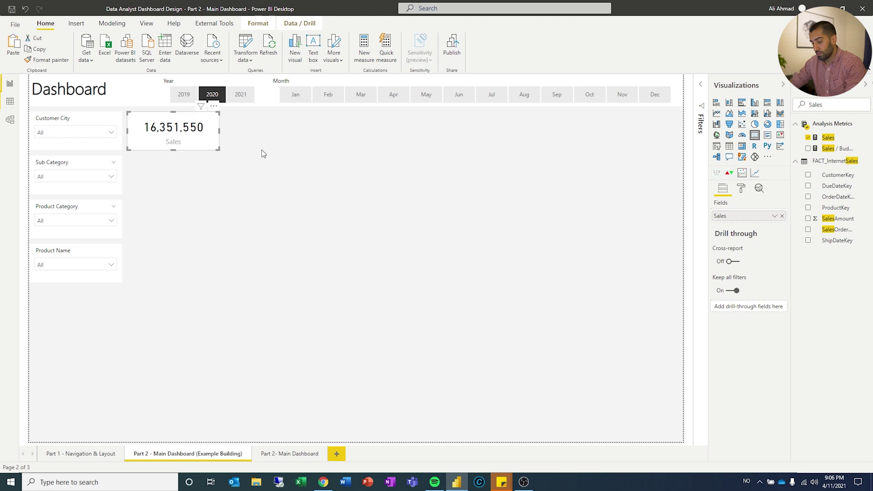
pyautogui.hotkey('ctrl', 'c')
pyautogui.hotkey('ctrl', 'v')
pyautogui.moveTo(197, 133); pyautogui.dragTo(257, 132)
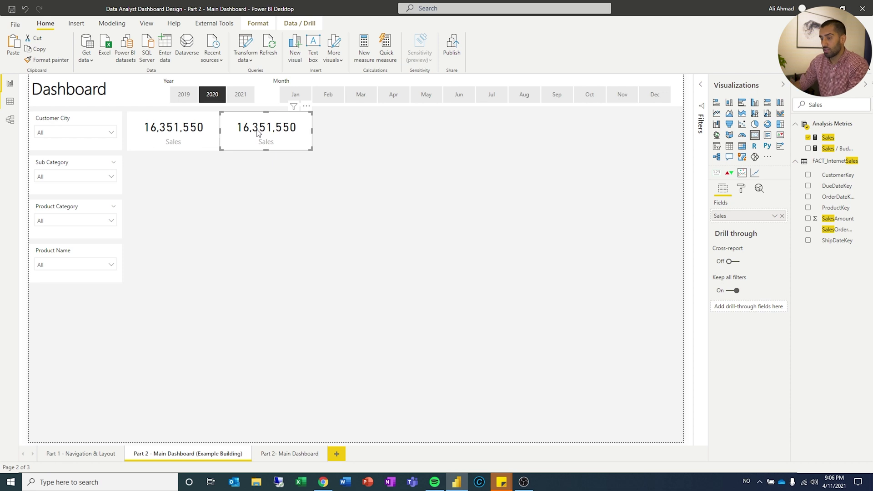
pyautogui.click(255, 161)
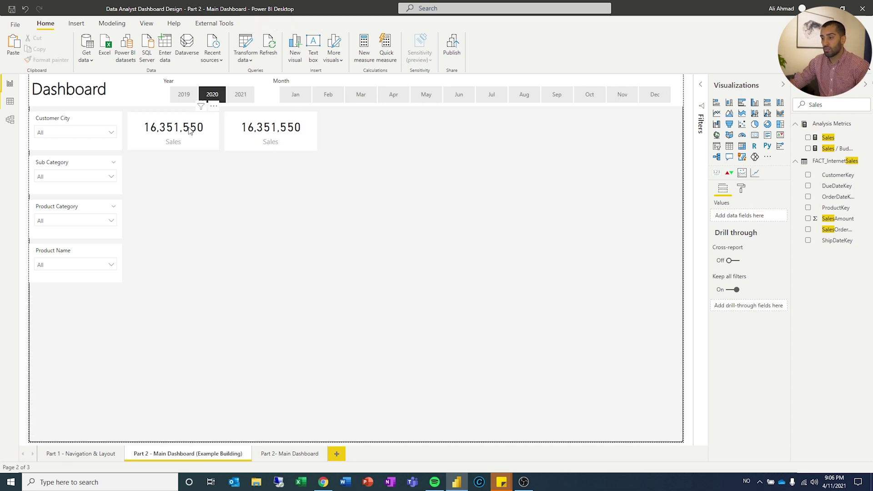
pyautogui.click(260, 130)
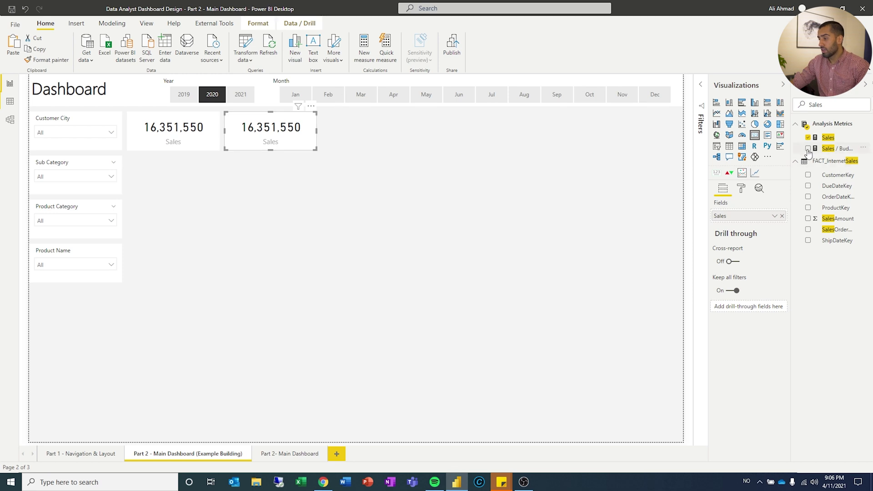
# Step: Replace the duplicate card's field with the Budget measure, showing 15,300,000
pyautogui.moveTo(809, 152); pyautogui.dragTo(734, 218)
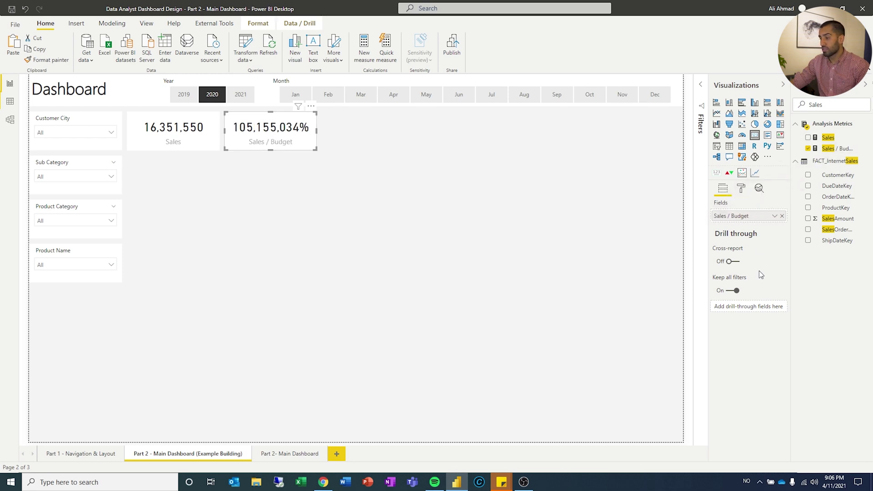
pyautogui.click(782, 216)
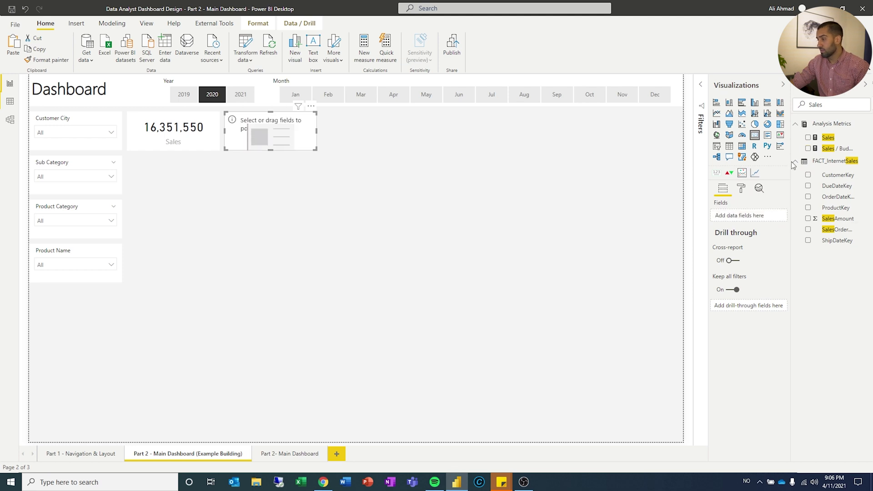
pyautogui.click(822, 109)
pyautogui.write('Budget')
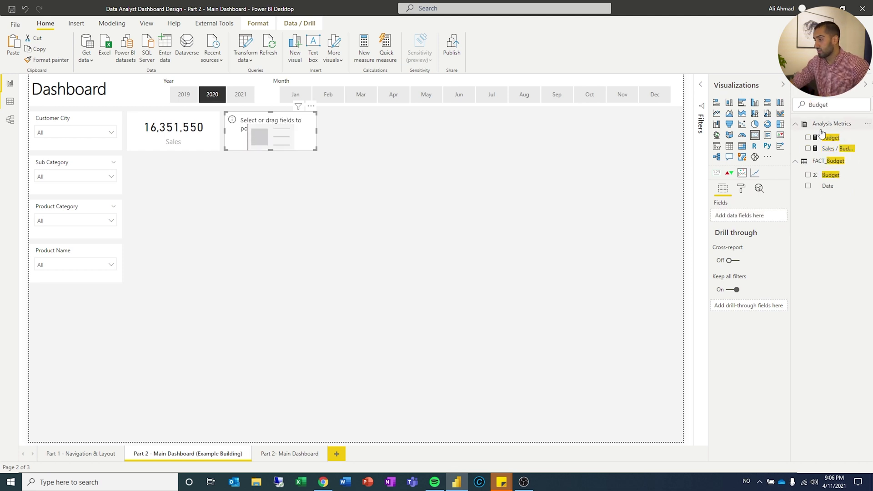
pyautogui.moveTo(825, 136); pyautogui.dragTo(748, 217)
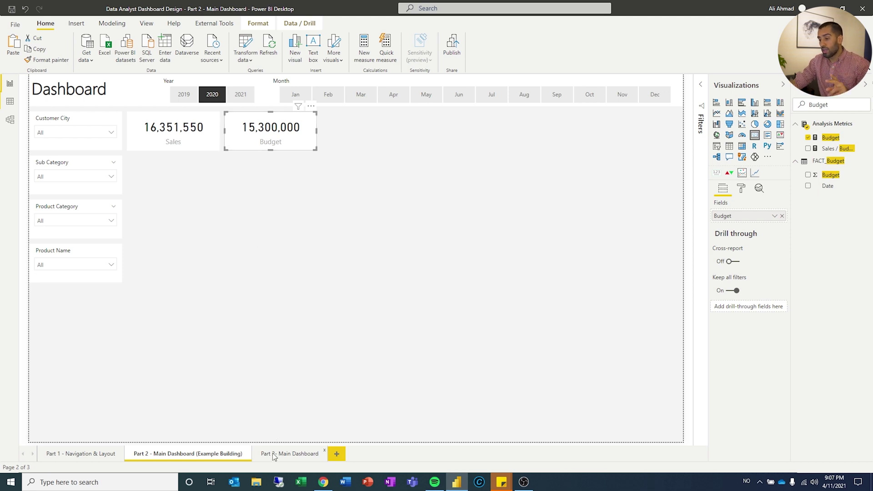
# Step: View the finished Part 2- Main Dashboard page's donut, map and Sales-versus-Budget charts for reference
pyautogui.click(290, 453)
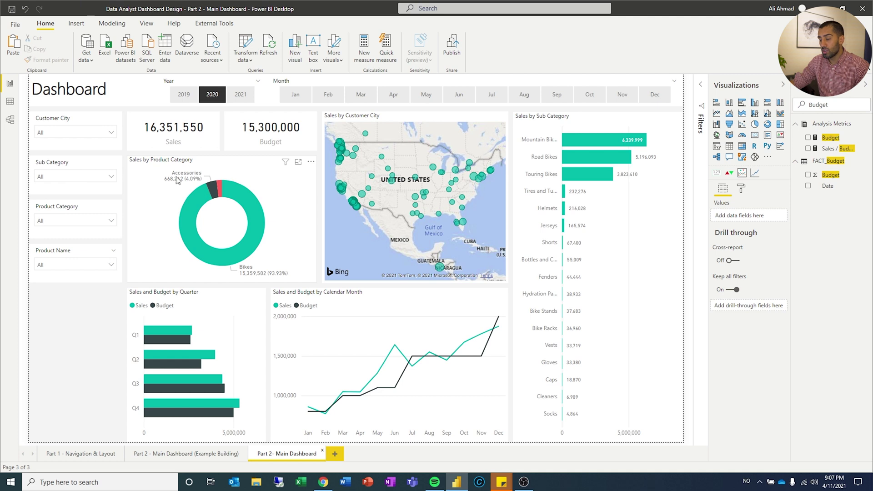
# Step: Add a donut chart on the Example Building page, sized below the Sales and Budget cards beside the slicers
pyautogui.click(202, 453)
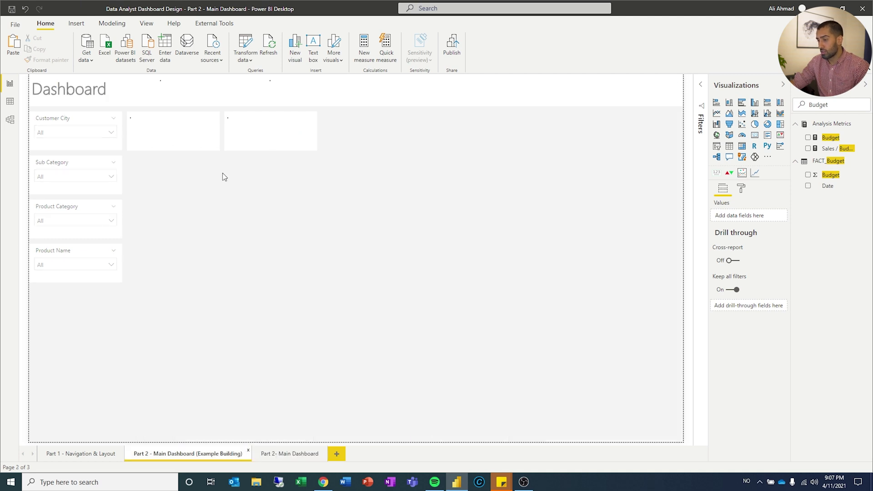
pyautogui.click(766, 124)
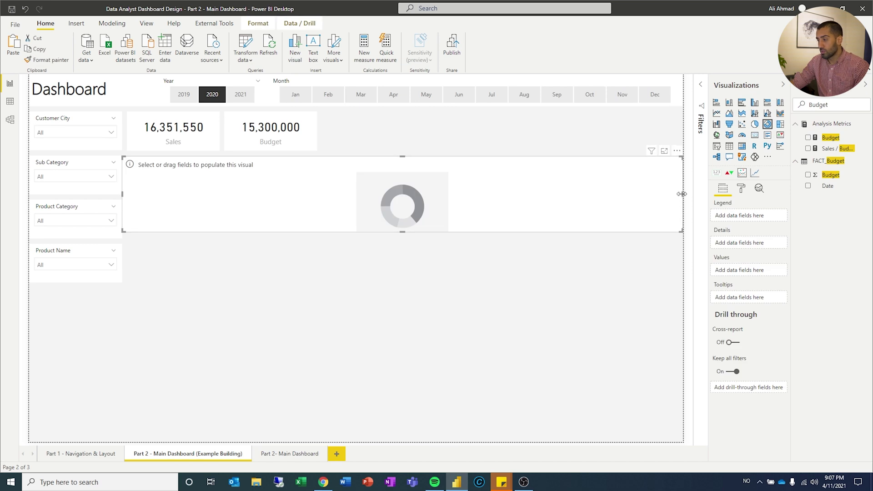
pyautogui.moveTo(678, 195); pyautogui.dragTo(585, 211)
pyautogui.moveTo(125, 203); pyautogui.dragTo(219, 187)
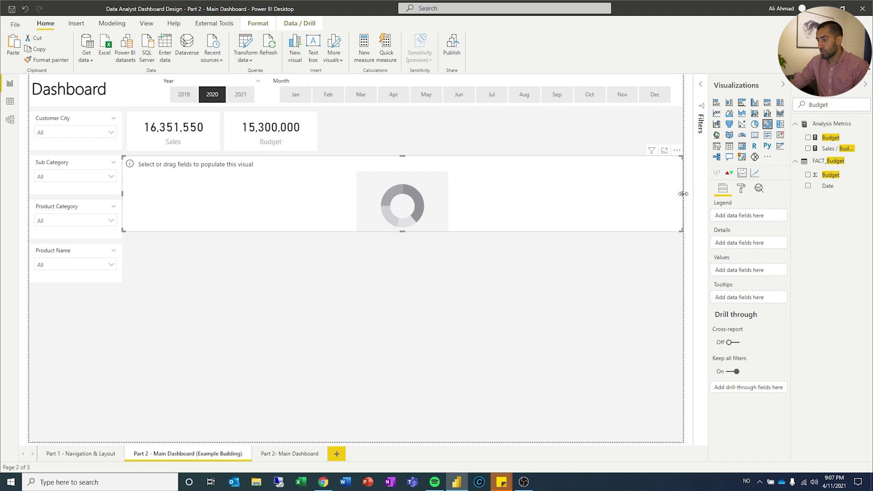
pyautogui.moveTo(678, 193); pyautogui.dragTo(374, 211)
pyautogui.moveTo(187, 175); pyautogui.dragTo(193, 175)
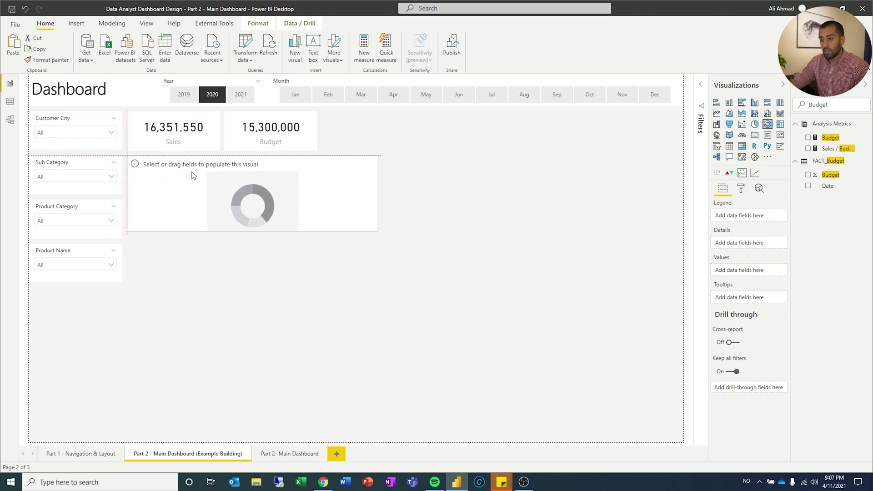
pyautogui.moveTo(194, 176); pyautogui.dragTo(193, 175)
pyautogui.moveTo(253, 232); pyautogui.dragTo(257, 284)
pyautogui.moveTo(377, 219); pyautogui.dragTo(317, 224)
pyautogui.click(424, 305)
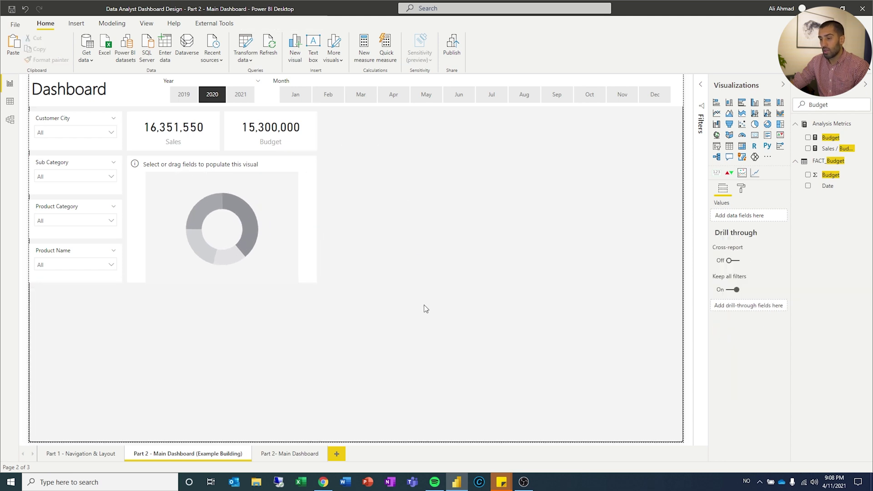
pyautogui.click(298, 455)
pyautogui.click(194, 452)
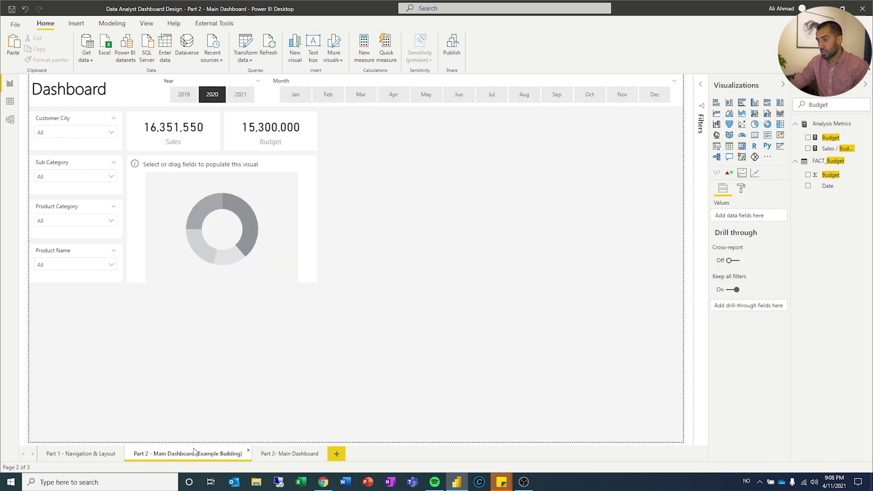
# Step: Put Sales in the donut's Values and Product Category in its Details
pyautogui.doubleClick(835, 103)
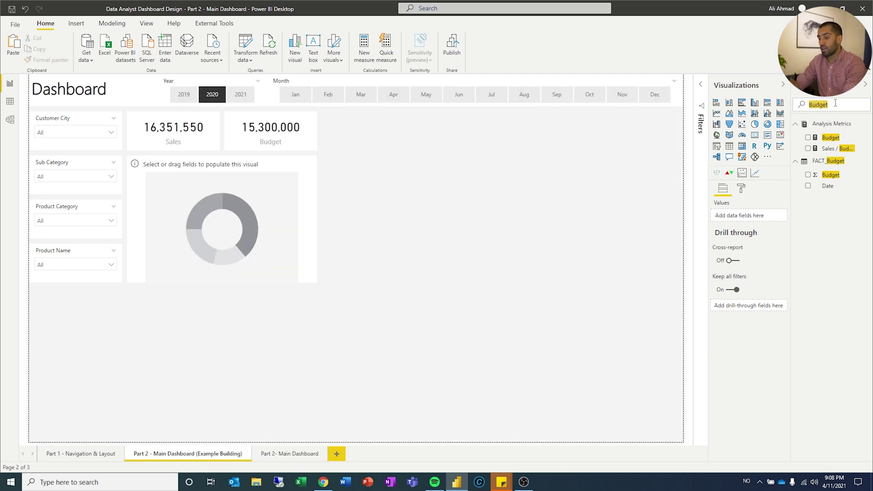
pyautogui.write('Sales')
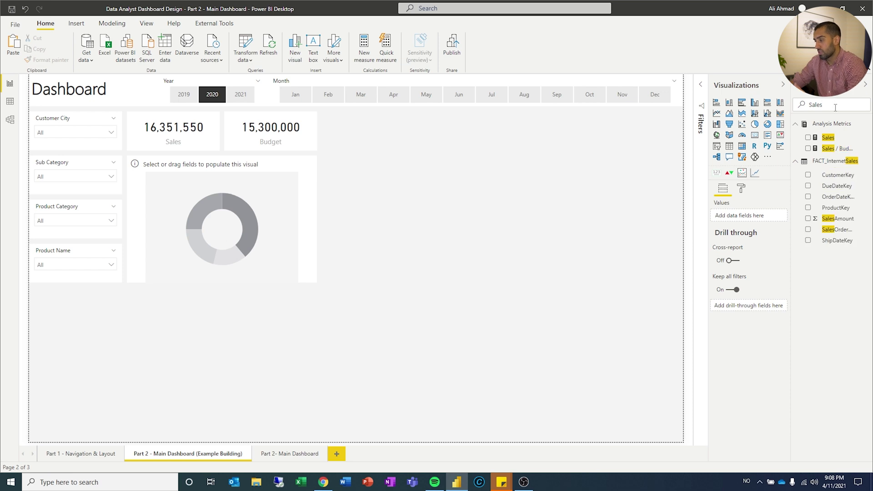
pyautogui.moveTo(828, 138); pyautogui.dragTo(762, 217)
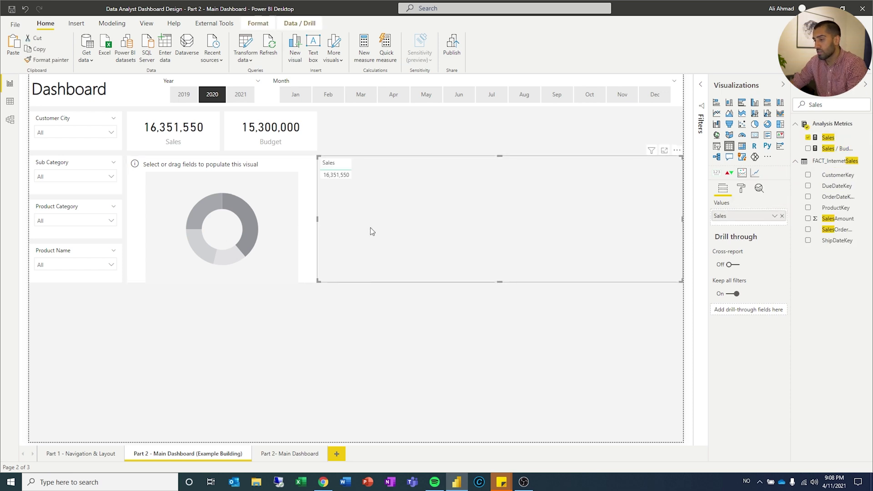
pyautogui.press('Delete')
pyautogui.click(195, 184)
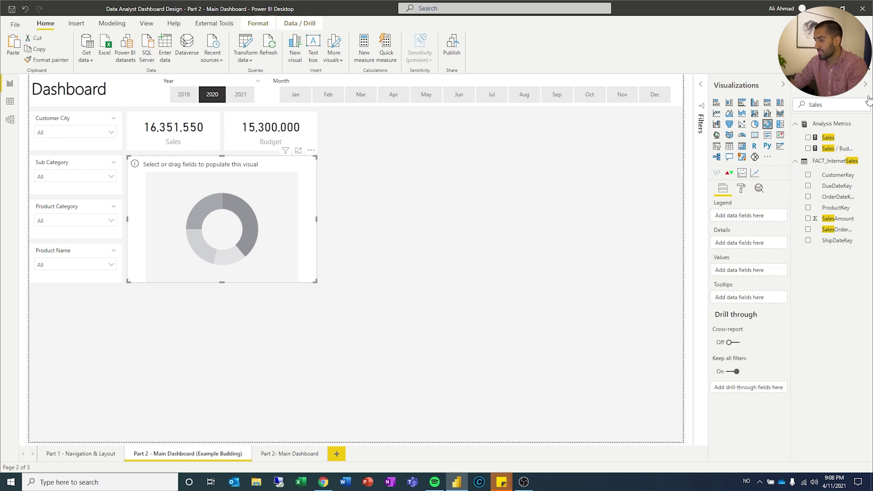
pyautogui.moveTo(843, 140); pyautogui.dragTo(746, 270)
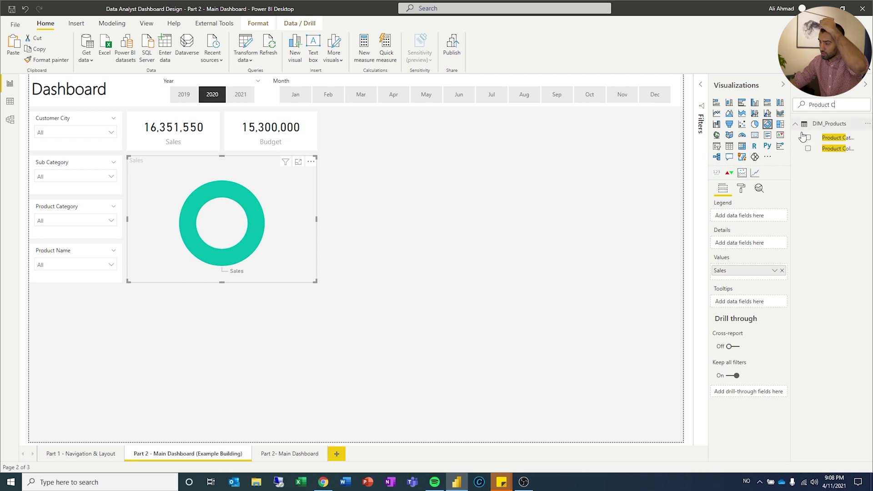
pyautogui.moveTo(791, 136); pyautogui.dragTo(754, 137)
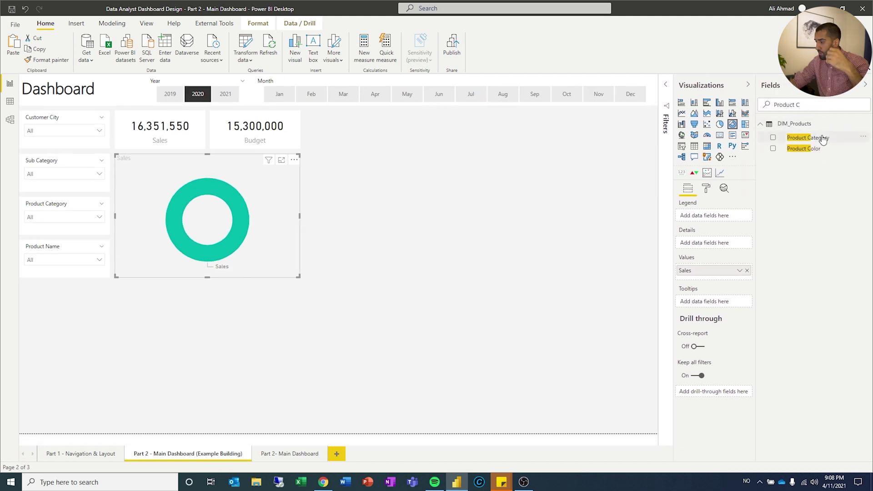
pyautogui.moveTo(818, 137); pyautogui.dragTo(727, 244)
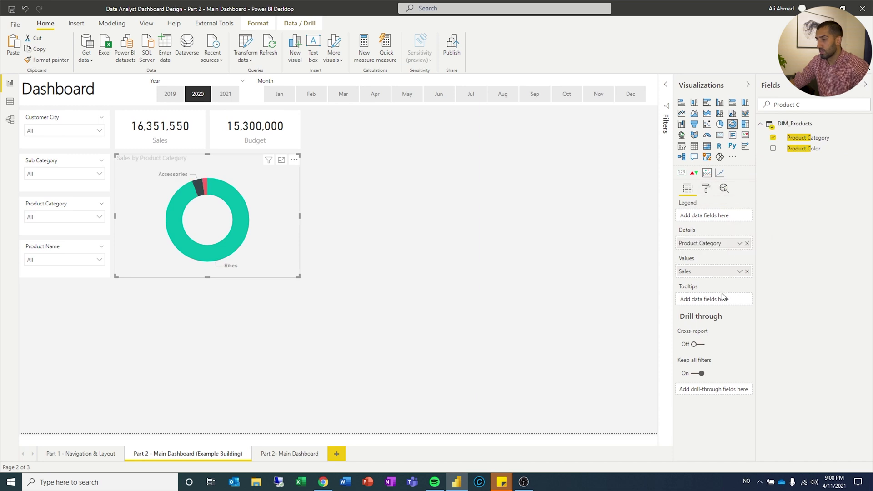
pyautogui.click(365, 217)
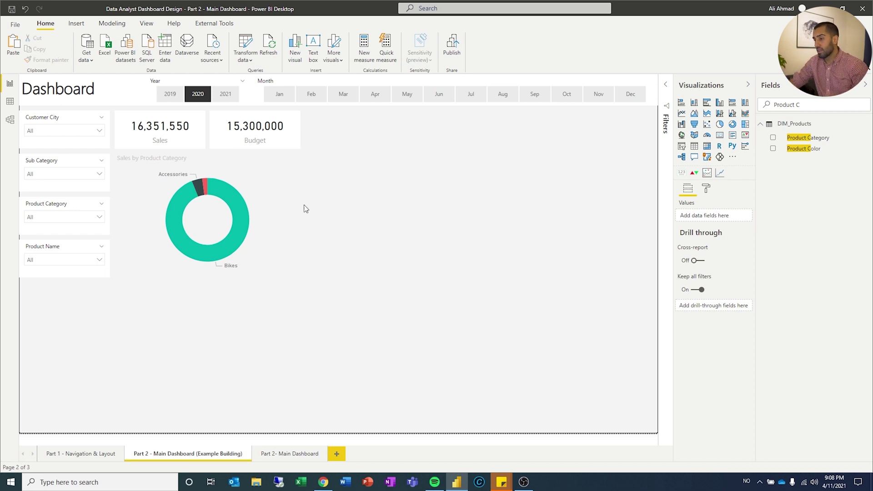
# Step: Make the donut chart's title text black
pyautogui.click(223, 164)
pyautogui.click(705, 188)
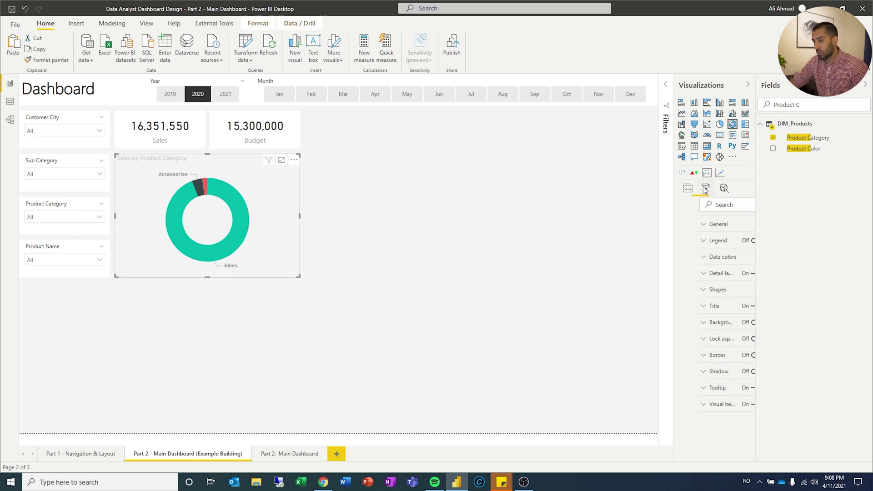
pyautogui.click(695, 306)
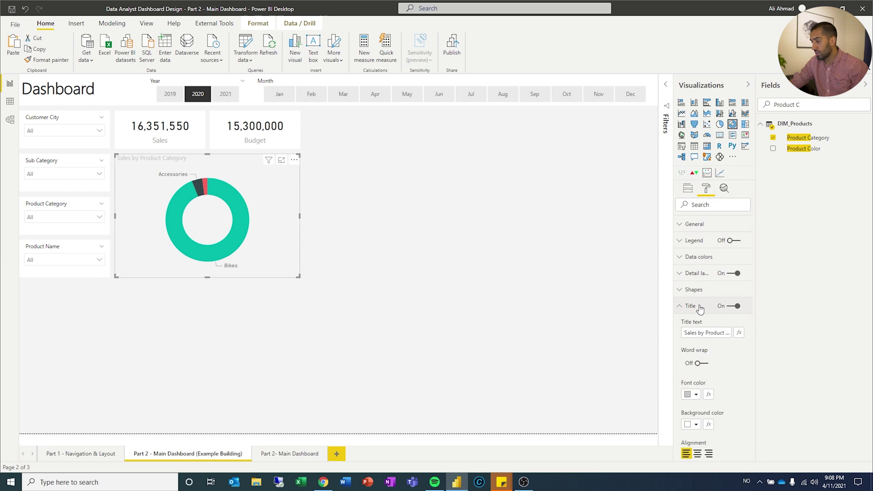
pyautogui.click(695, 394)
pyautogui.click(710, 248)
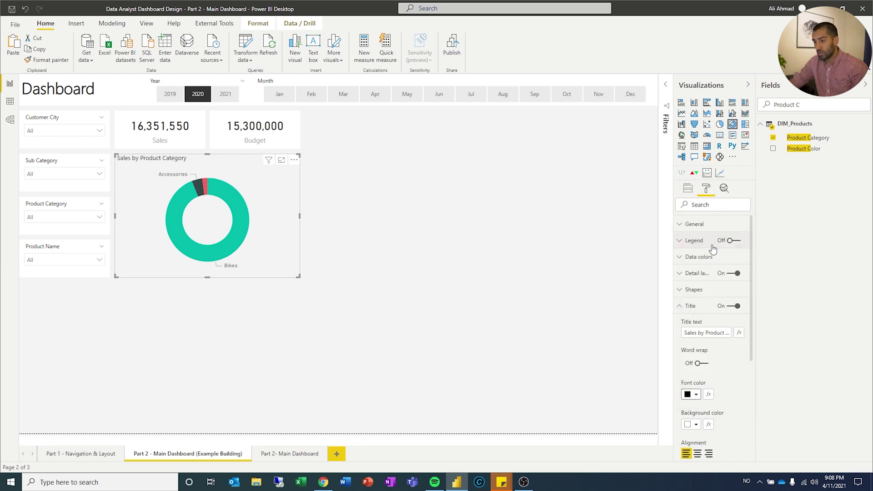
pyautogui.click(691, 313)
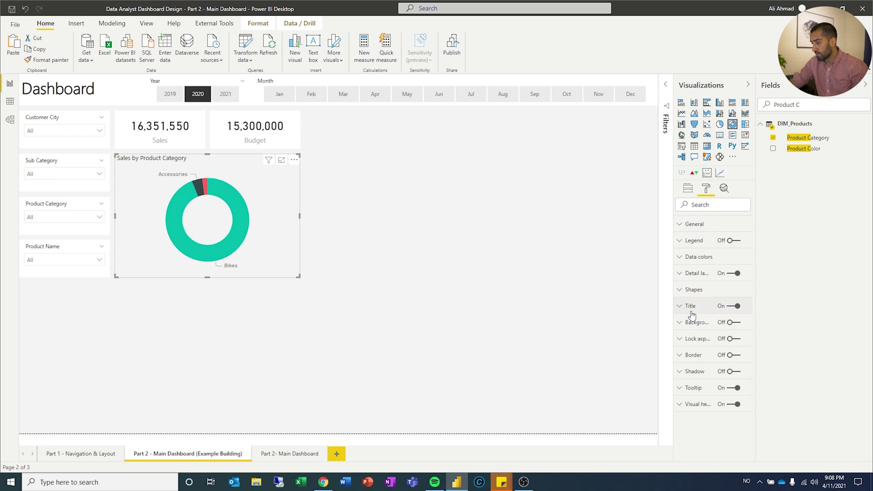
# Step: Set the donut's background transparency to 0%
pyautogui.click(695, 322)
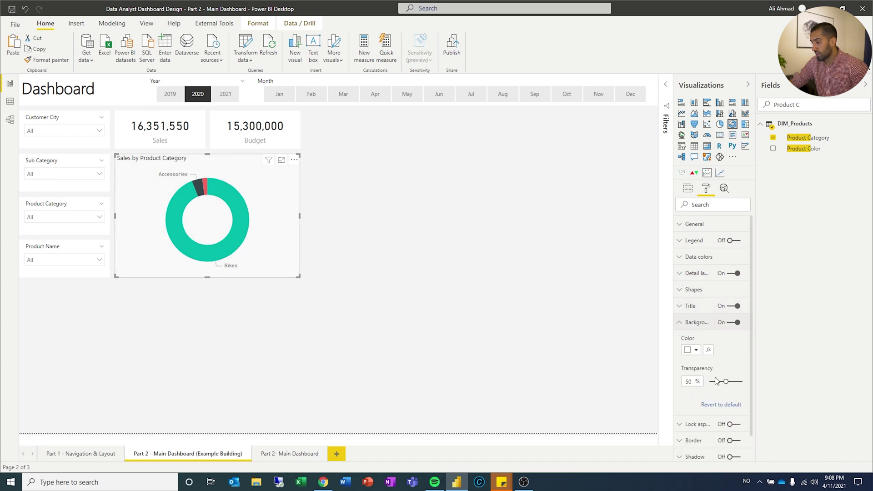
pyautogui.moveTo(726, 381); pyautogui.dragTo(704, 384)
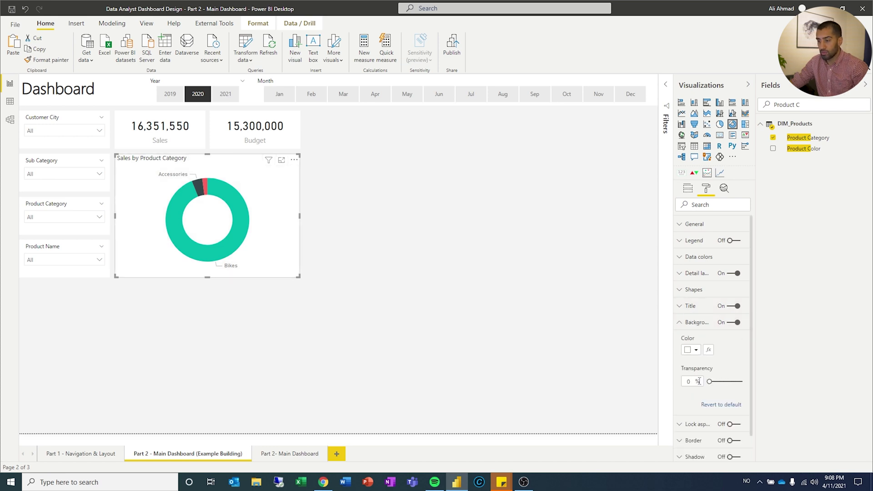
pyautogui.click(686, 322)
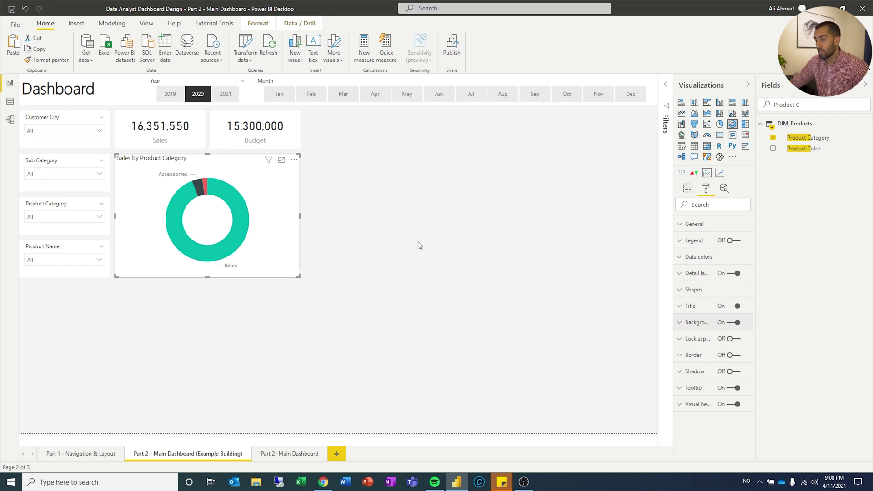
# Step: Set the donut's detail labels to All detail labels, black, 8 pt
pyautogui.click(681, 273)
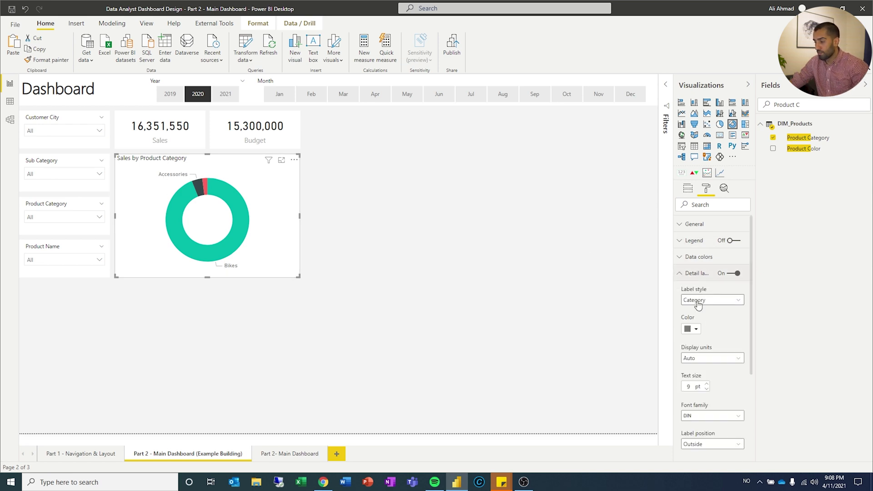
pyautogui.click(698, 303)
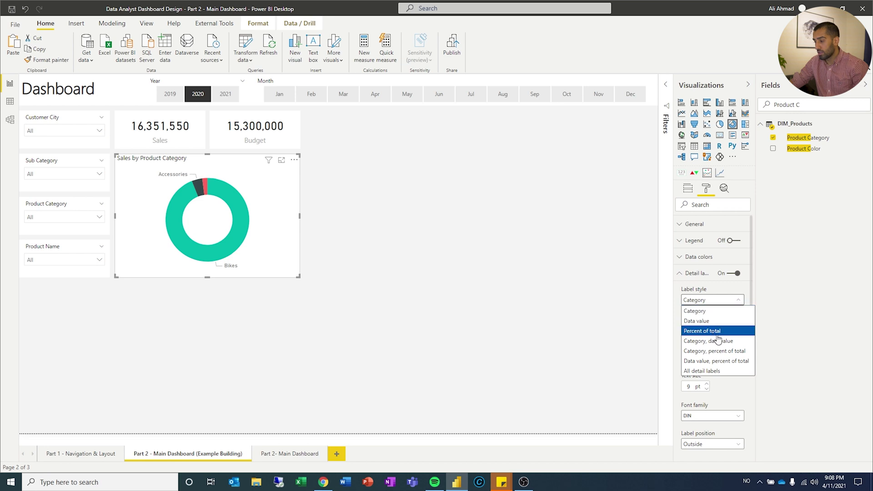
pyautogui.click(717, 371)
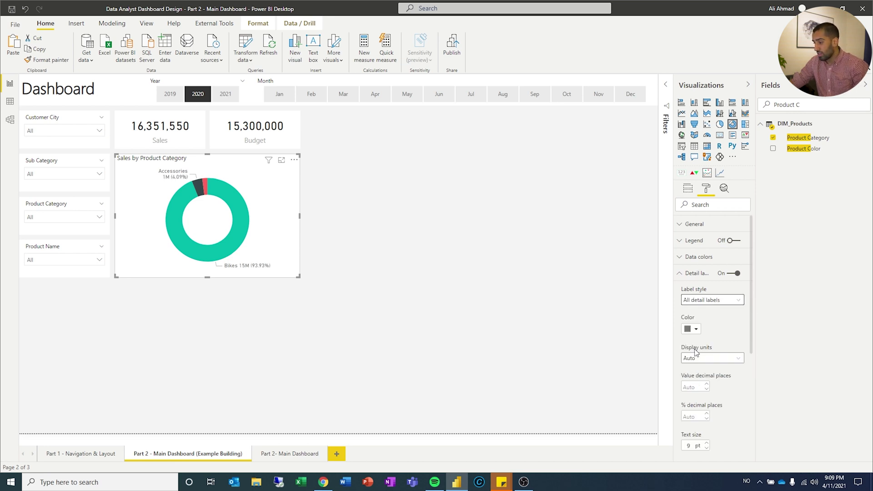
pyautogui.click(696, 329)
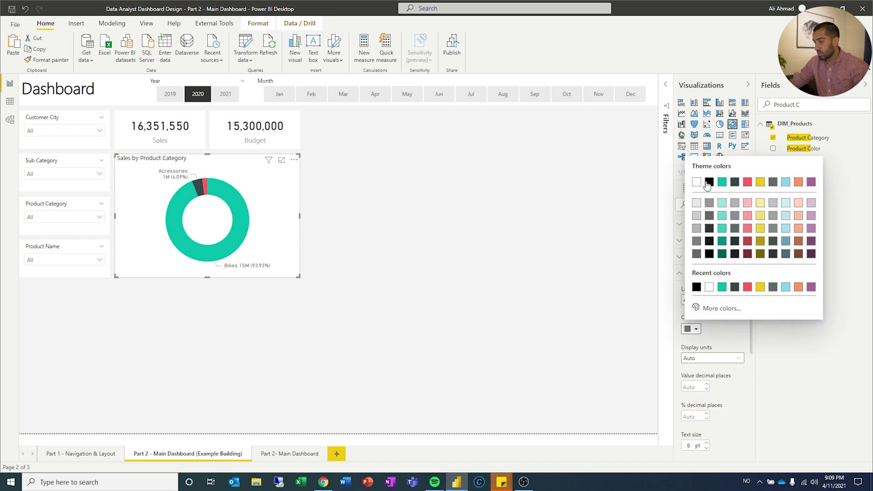
pyautogui.click(708, 181)
pyautogui.scroll(-1, 706, 372)
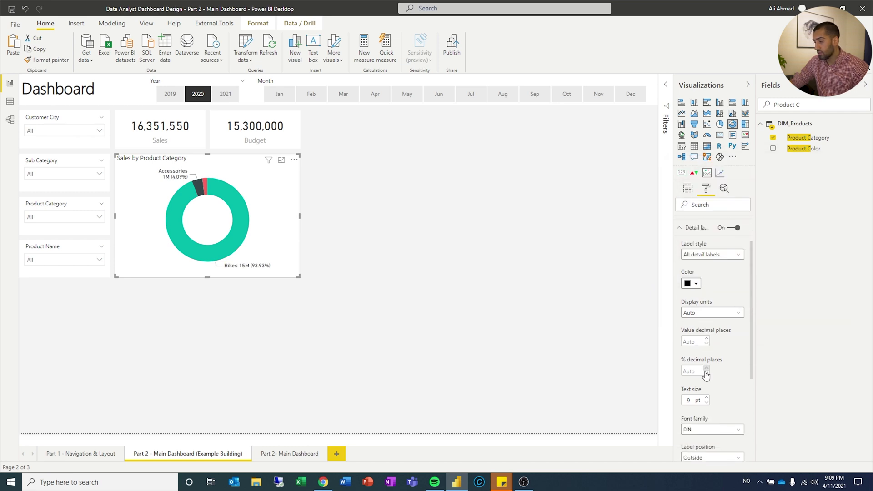
pyautogui.click(706, 403)
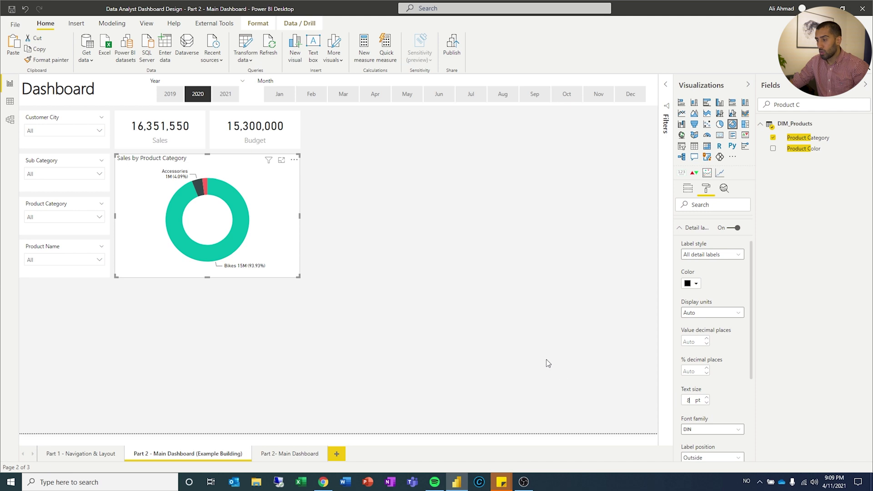
pyautogui.scroll(1, 714, 271)
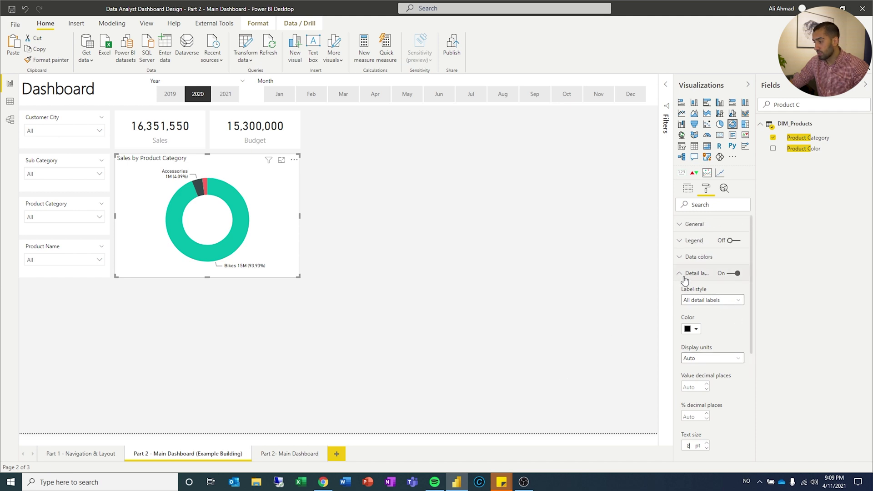
pyautogui.click(681, 273)
# Step: Set the detail label display units to None so full values show
pyautogui.click(691, 275)
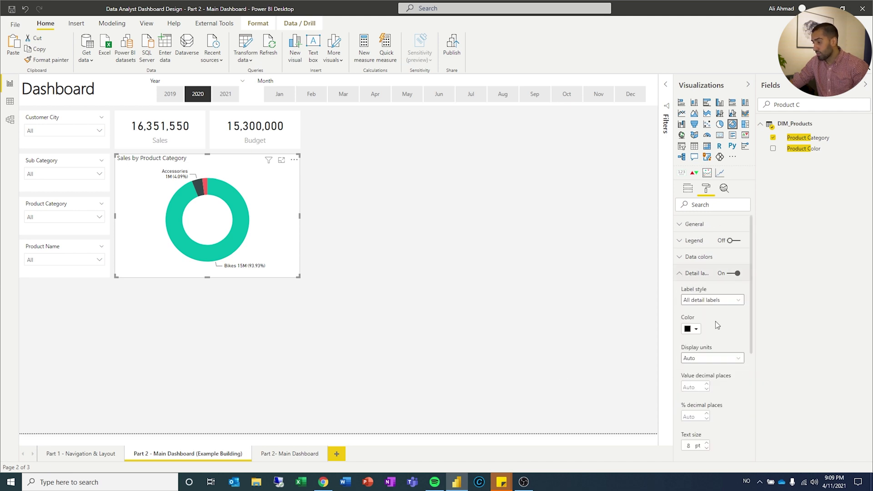
pyautogui.click(711, 300)
pyautogui.click(710, 300)
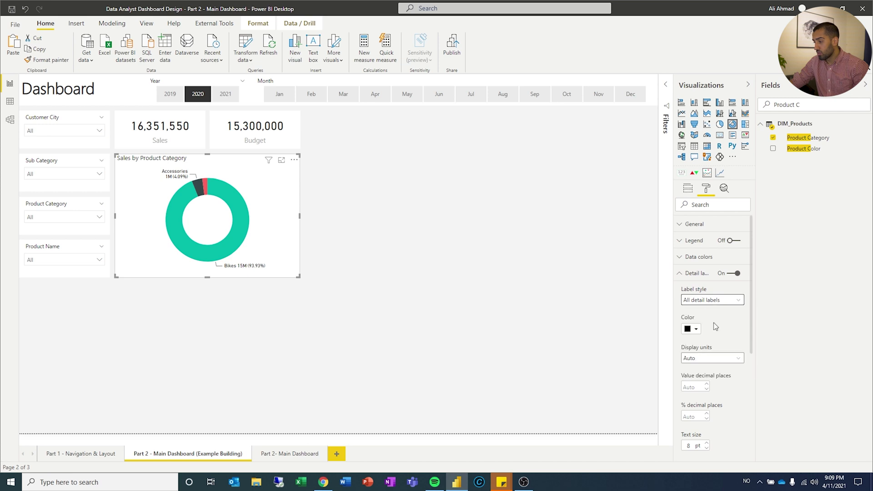
pyautogui.click(703, 358)
pyautogui.click(696, 380)
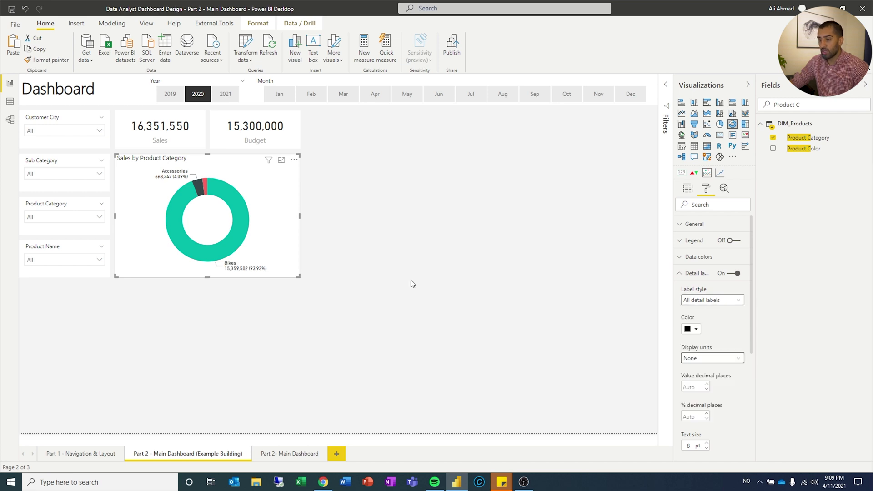
pyautogui.click(723, 364)
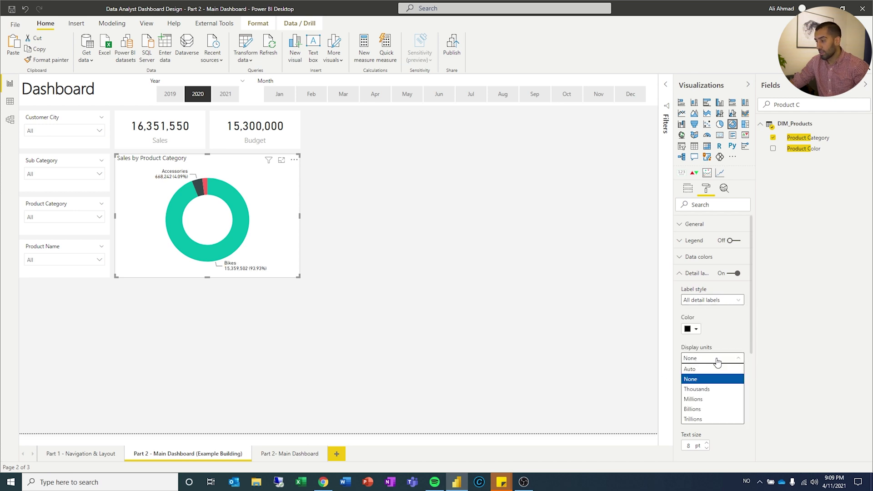
pyautogui.click(710, 388)
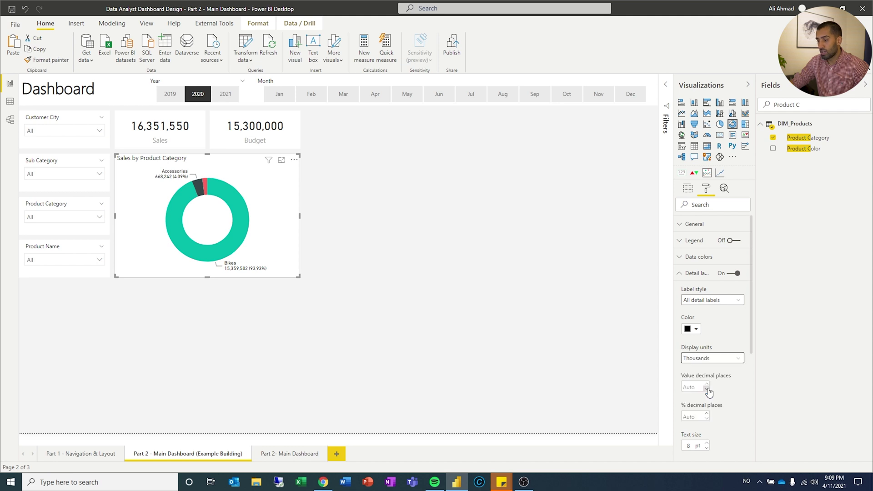
pyautogui.click(703, 358)
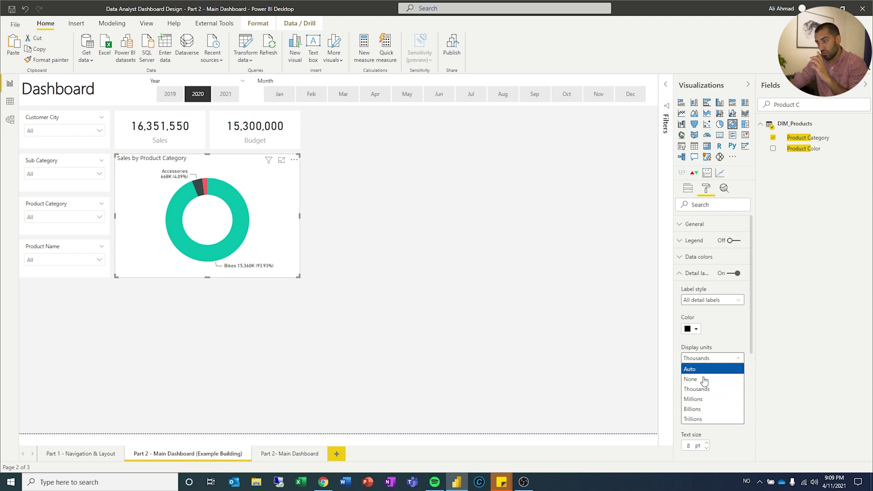
pyautogui.click(704, 378)
pyautogui.click(395, 313)
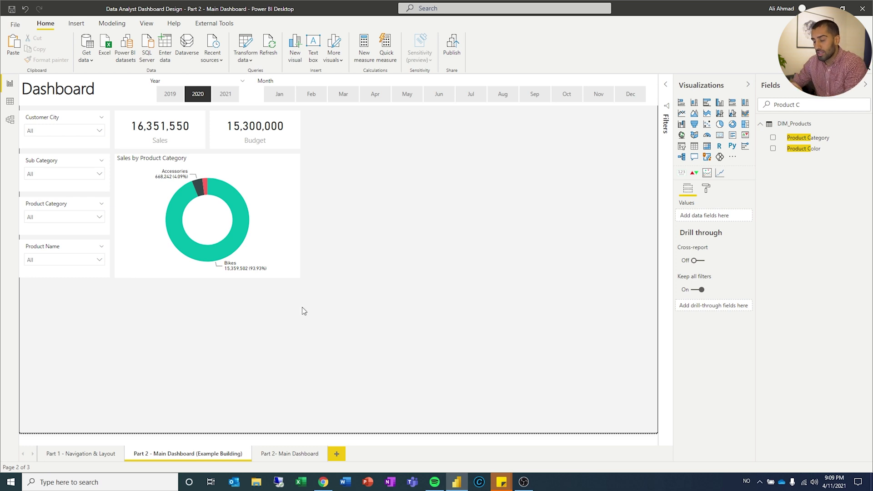
pyautogui.click(282, 454)
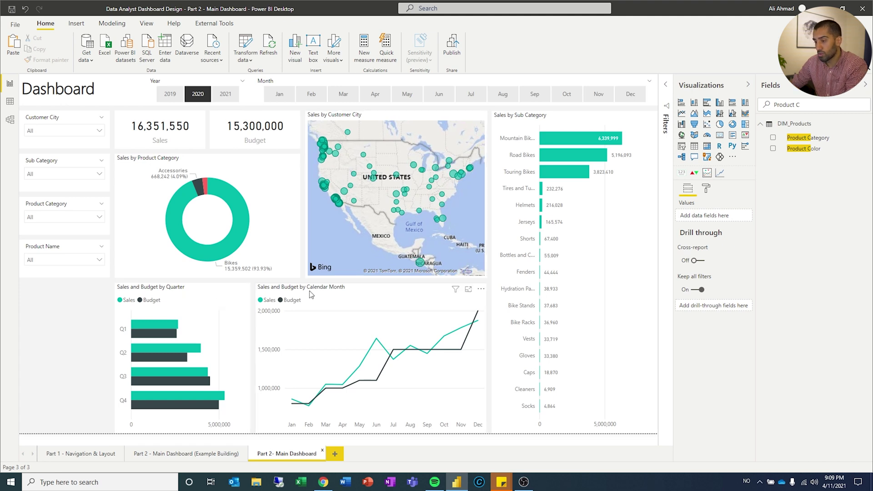
pyautogui.moveTo(341, 339)
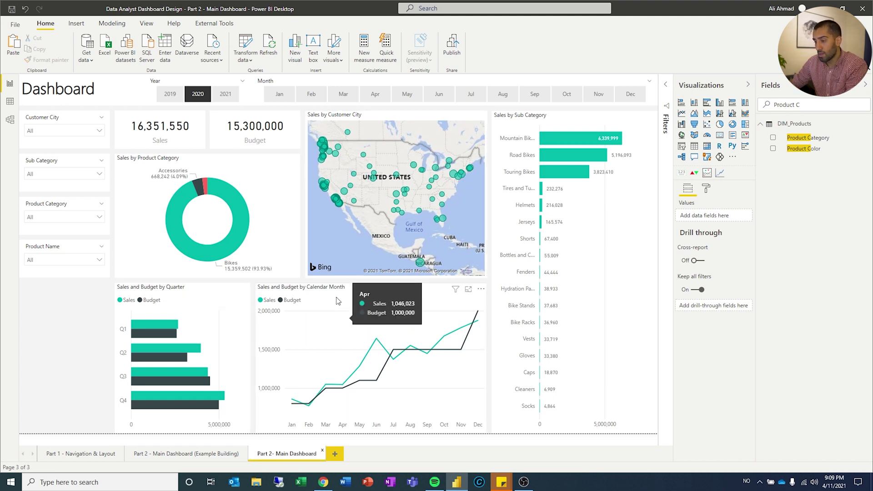
pyautogui.click(197, 453)
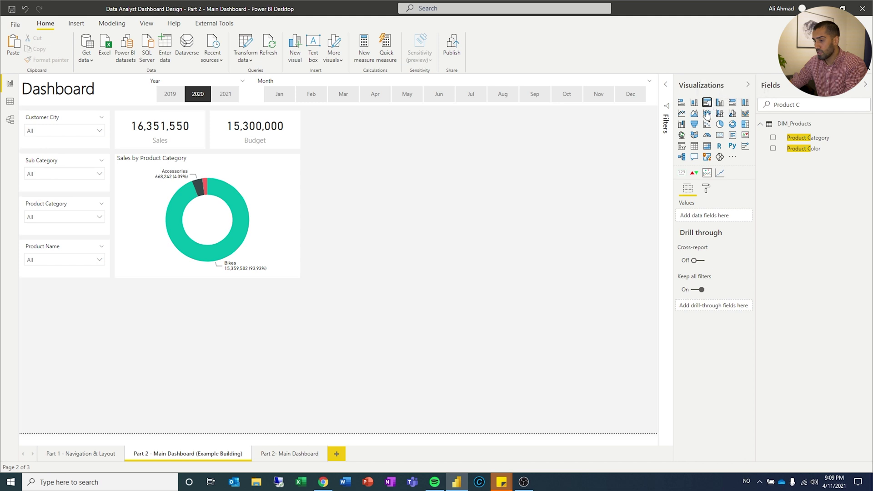
# Step: Insert a clustered bar chart and size it to the donut's width directly below it
pyautogui.click(707, 102)
pyautogui.moveTo(455, 227); pyautogui.dragTo(301, 349)
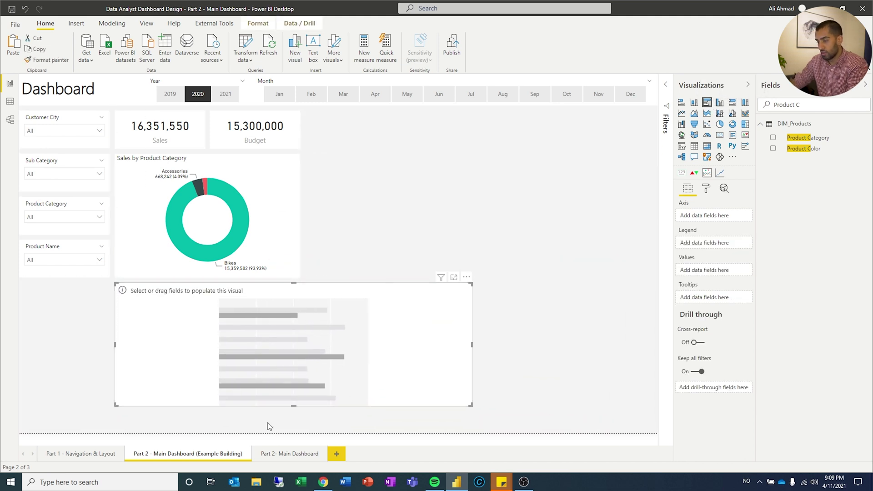
pyautogui.moveTo(292, 407); pyautogui.dragTo(293, 433)
pyautogui.moveTo(472, 363); pyautogui.dragTo(255, 367)
# Step: Add Sales and Budget as values and Calendar Quarter as the axis of the bar chart
pyautogui.tripleClick(792, 104)
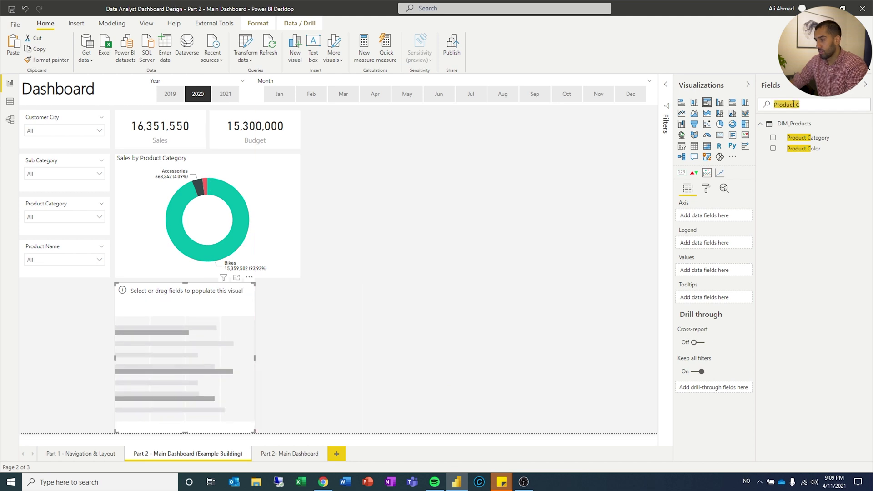
pyautogui.write('Sales')
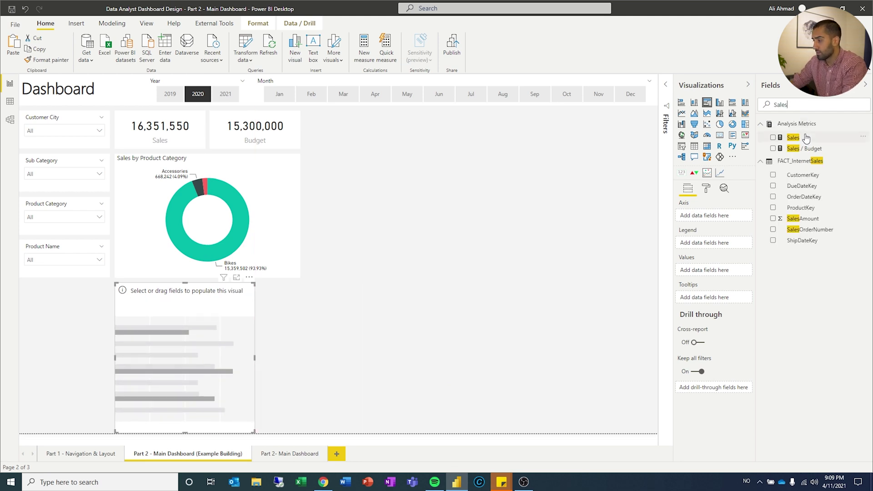
pyautogui.moveTo(803, 137); pyautogui.dragTo(707, 272)
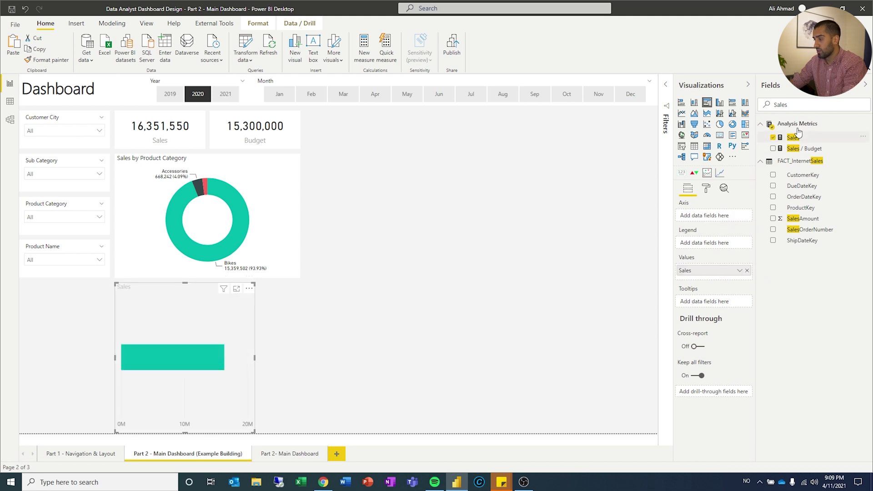
pyautogui.doubleClick(802, 105)
pyautogui.write('Qaurter')
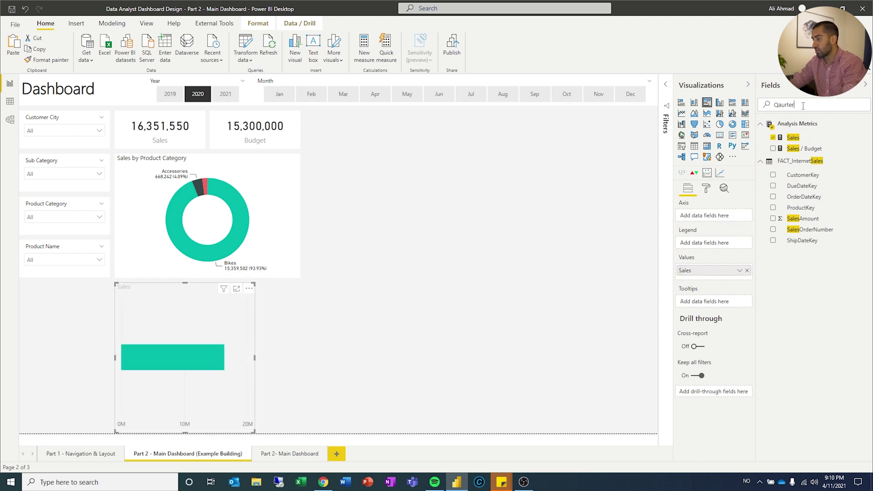
pyautogui.press('BackSpace')
pyautogui.press('BackSpace')
pyautogui.write('uarter')
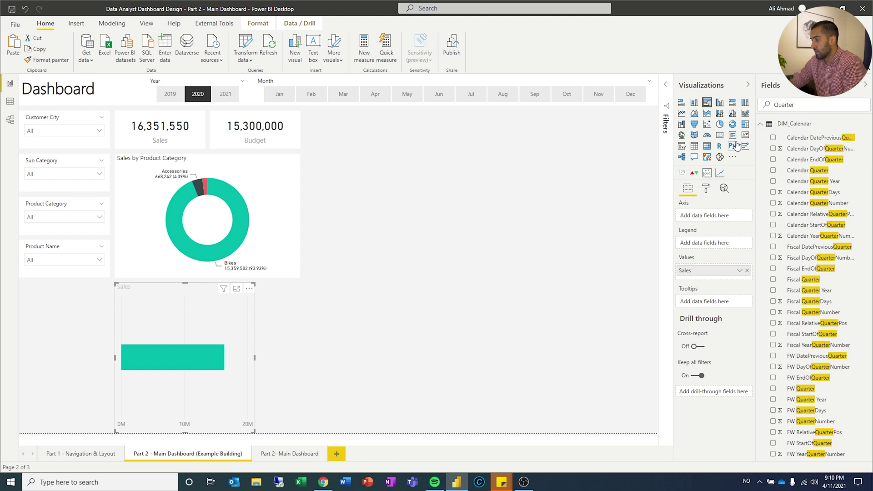
pyautogui.moveTo(756, 154); pyautogui.dragTo(723, 152)
pyautogui.moveTo(783, 172); pyautogui.dragTo(680, 215)
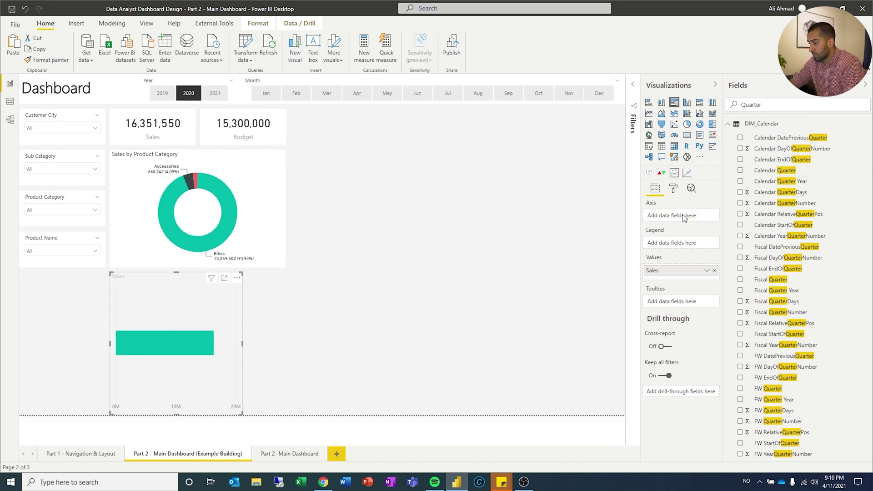
pyautogui.doubleClick(794, 104)
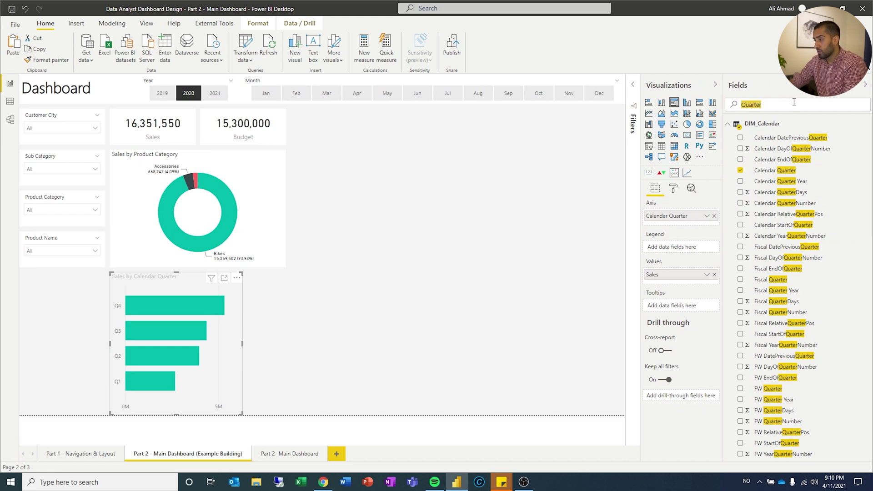
pyautogui.write('Budget')
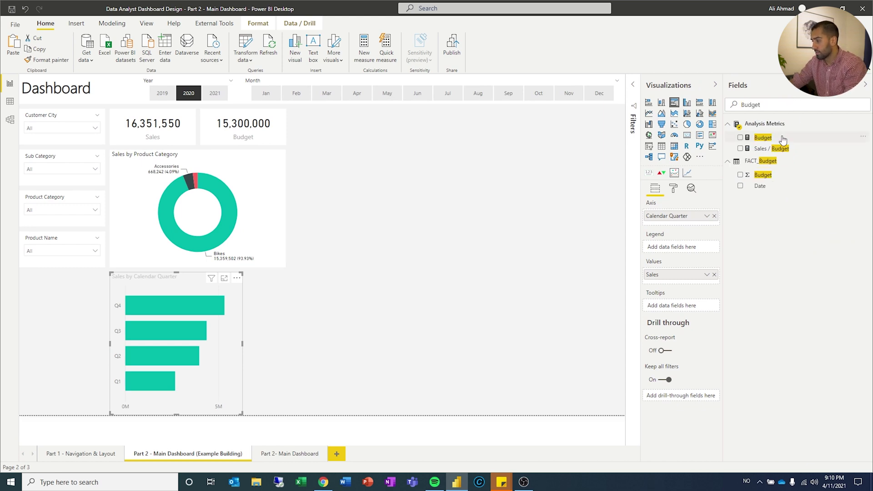
pyautogui.moveTo(778, 139); pyautogui.dragTo(684, 284)
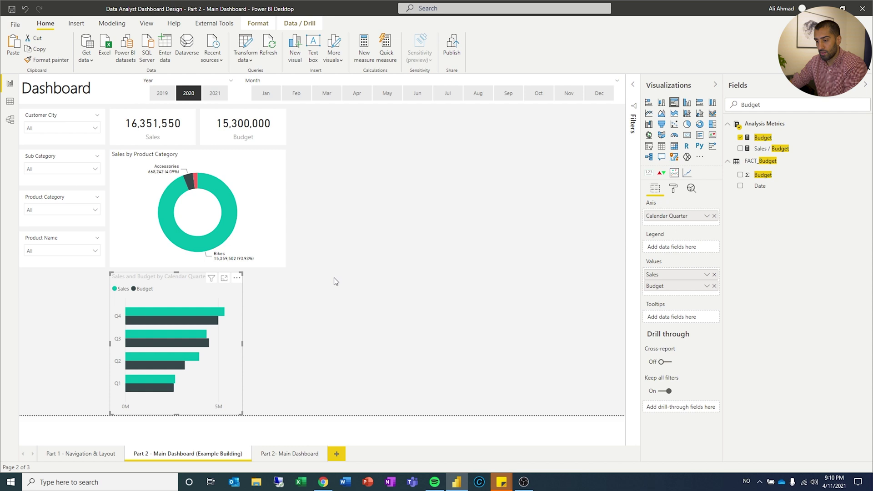
# Step: Copy the Sales by Product Category donut's formatting onto the quarterly bar chart with Format painter
pyautogui.click(150, 159)
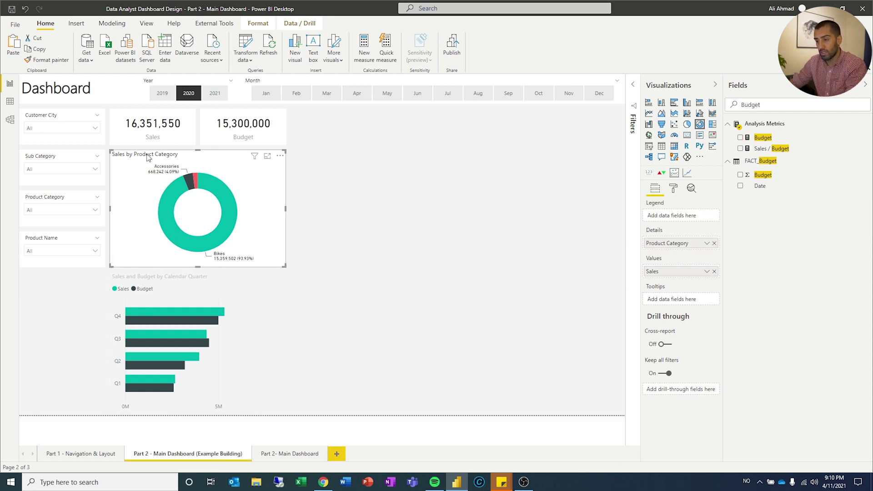
pyautogui.click(46, 60)
pyautogui.click(259, 318)
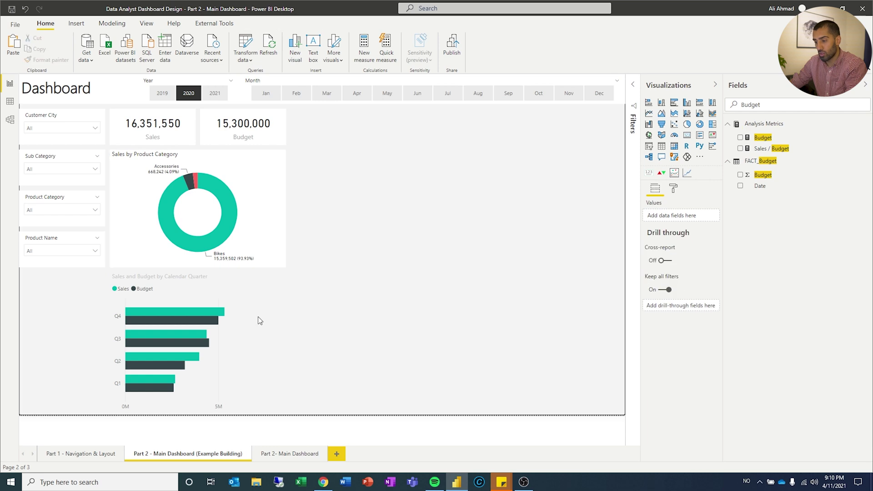
pyautogui.click(125, 157)
pyautogui.click(46, 59)
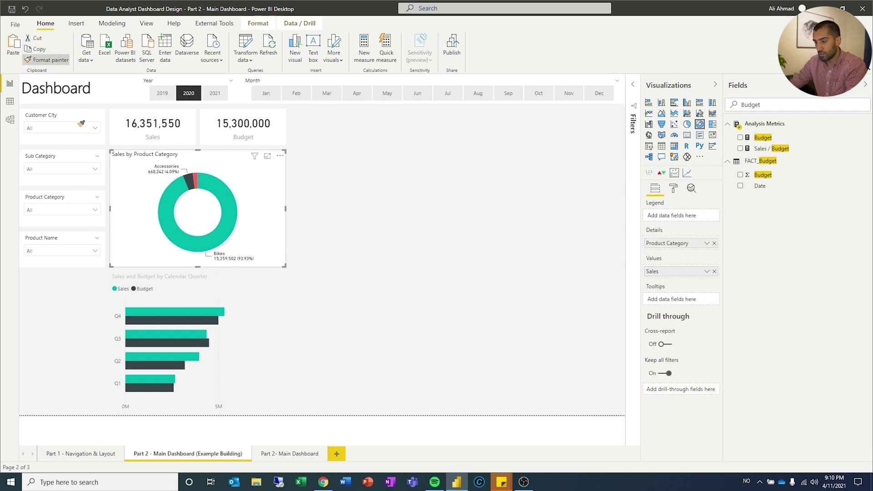
pyautogui.click(131, 277)
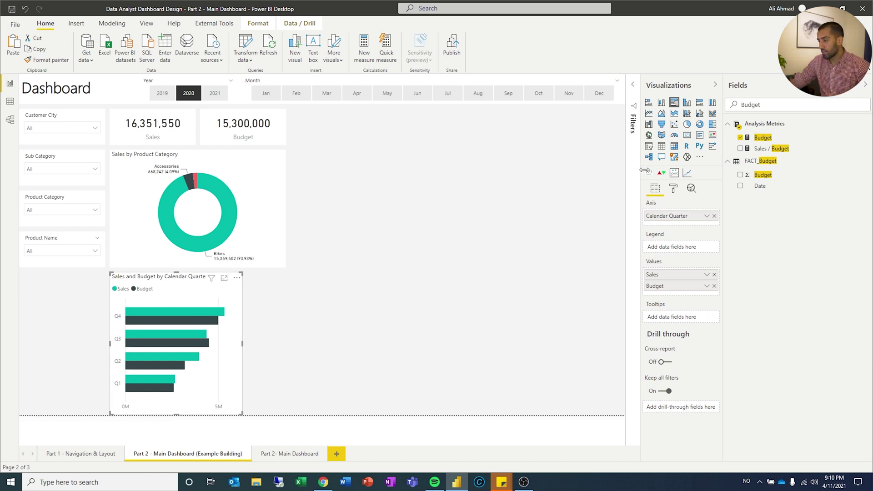
# Step: Set the bar chart's X axis display units to None for full numbers
pyautogui.click(674, 188)
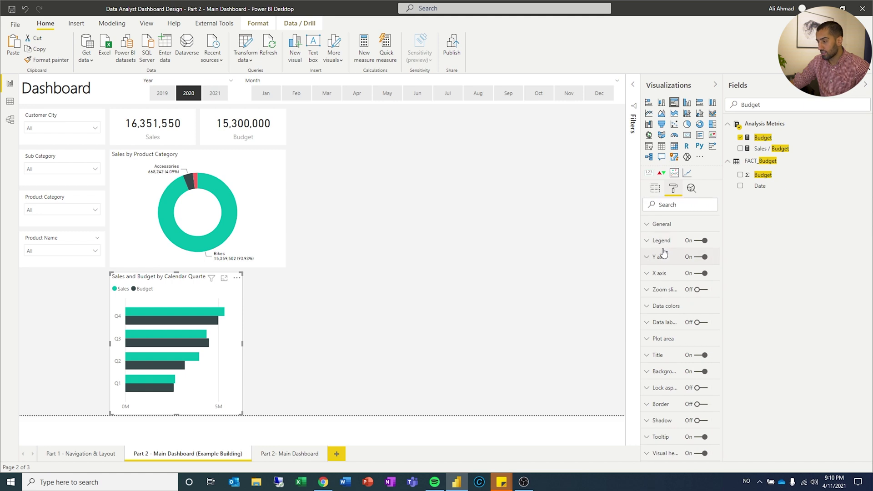
pyautogui.click(668, 273)
pyautogui.scroll(-3, 675, 345)
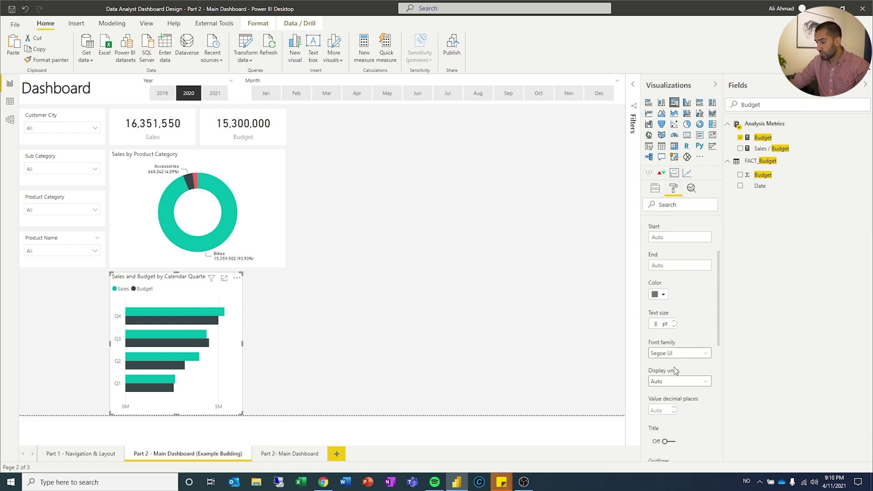
pyautogui.click(671, 382)
pyautogui.click(665, 400)
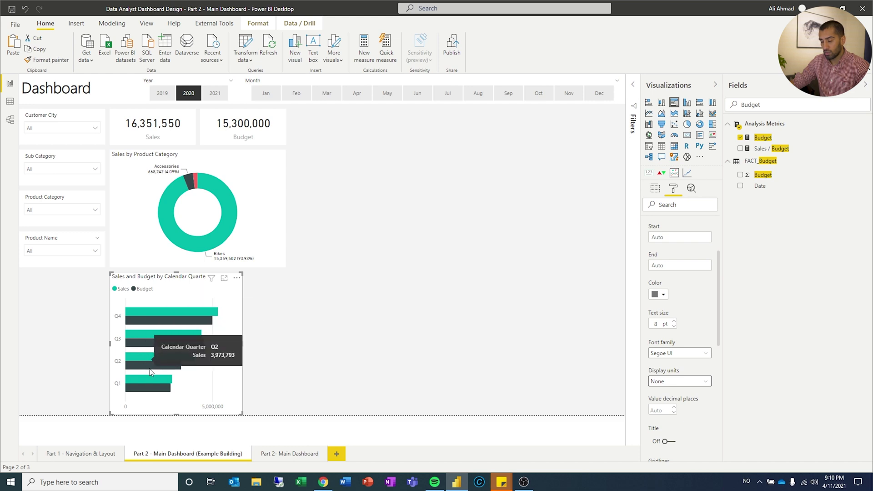
# Step: Sort the quarterly bar chart by Calendar Quarter ascending, Q1 first
pyautogui.click(260, 454)
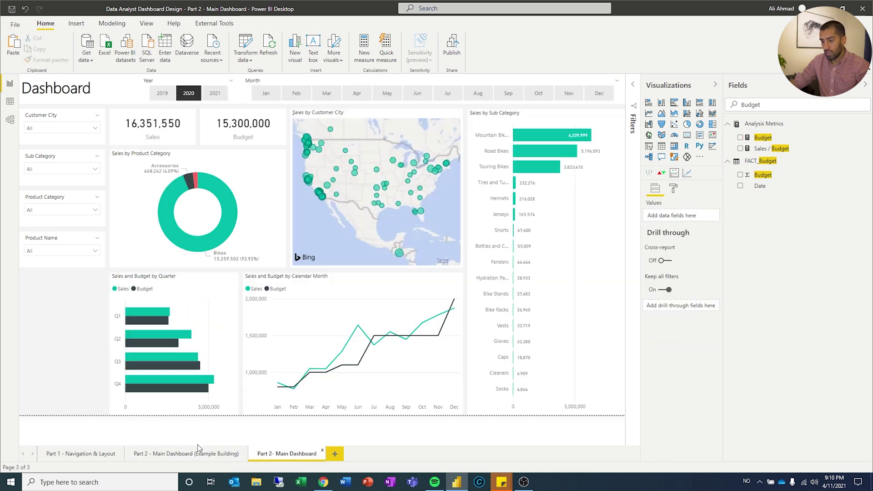
pyautogui.click(194, 453)
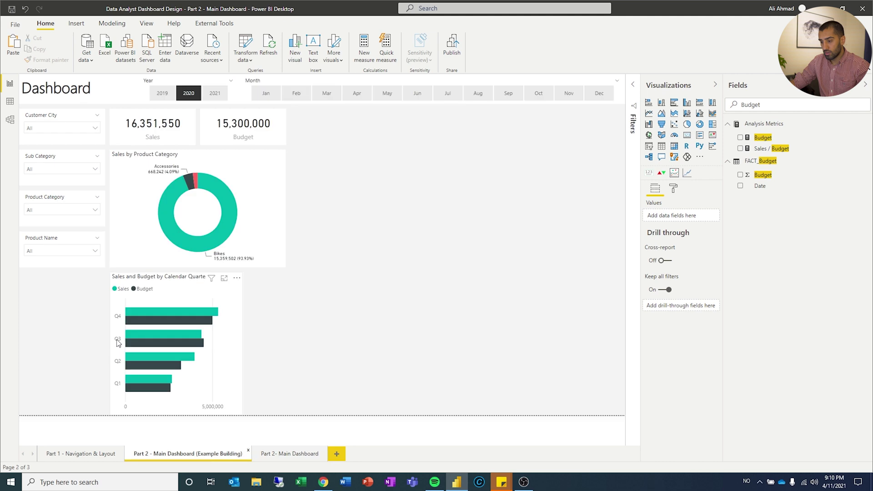
pyautogui.click(239, 278)
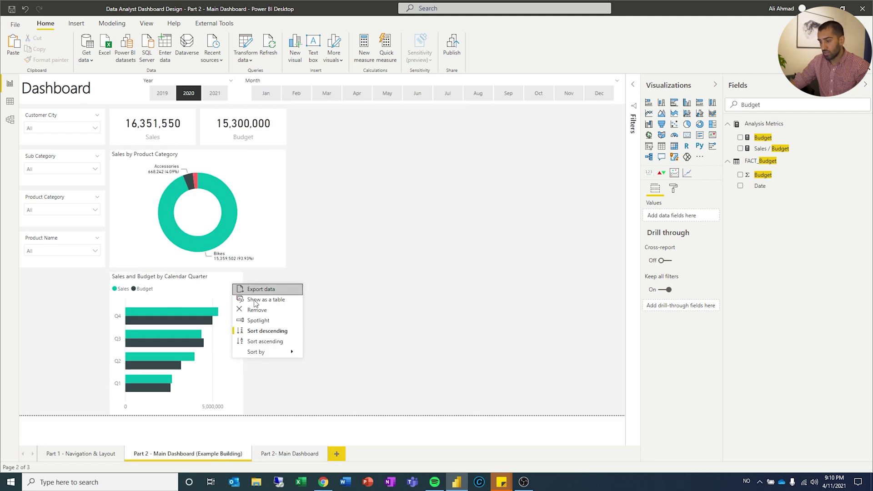
pyautogui.moveTo(273, 352)
pyautogui.click(326, 354)
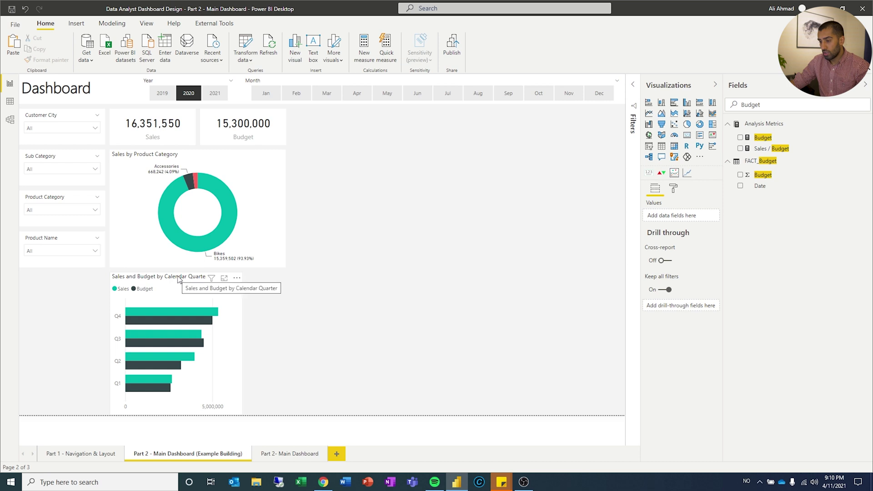
pyautogui.click(236, 278)
pyautogui.moveTo(296, 354)
pyautogui.click(326, 354)
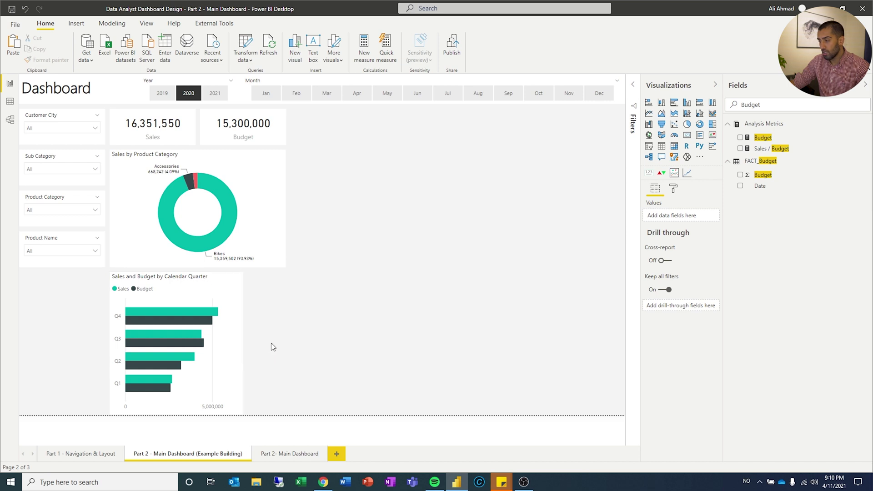
# Step: Rename the chart's Calendar Quarter axis field to Quarter
pyautogui.click(142, 280)
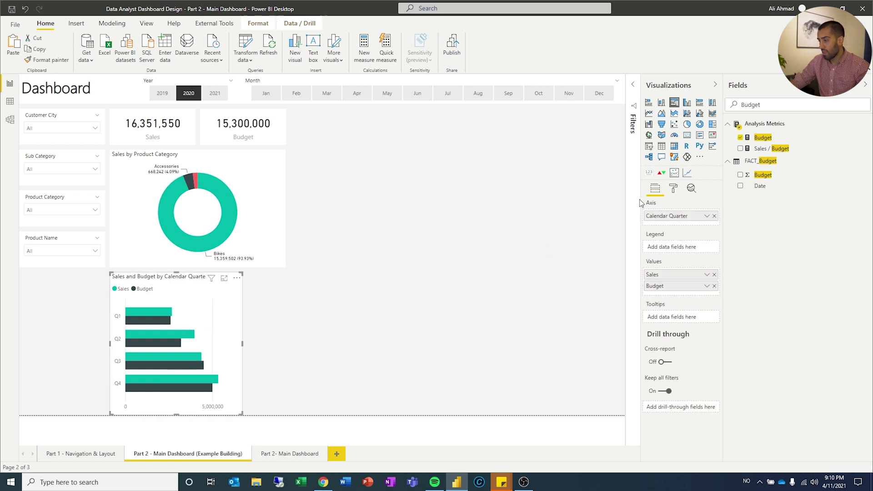
pyautogui.doubleClick(676, 218)
pyautogui.write('Quarter')
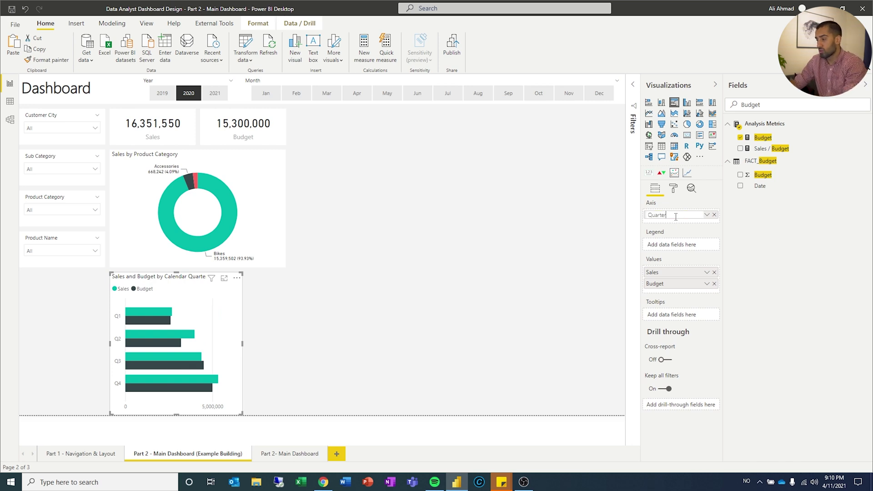
pyautogui.press('Return')
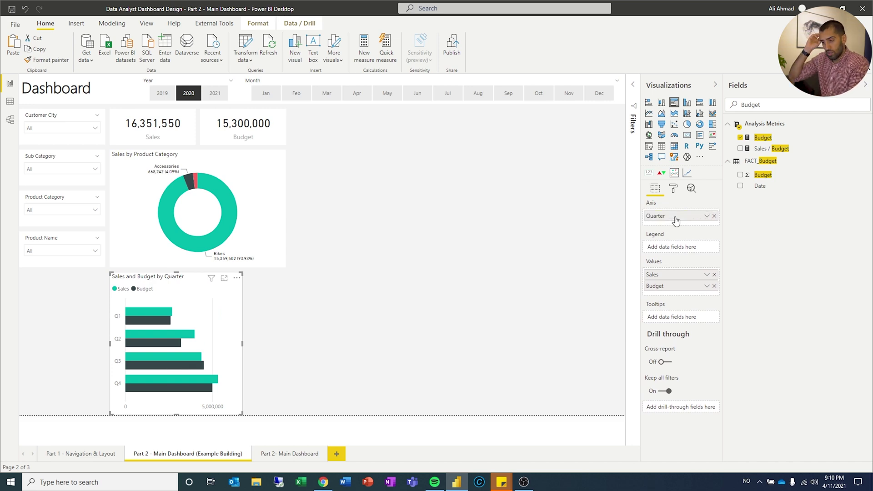
pyautogui.click(277, 454)
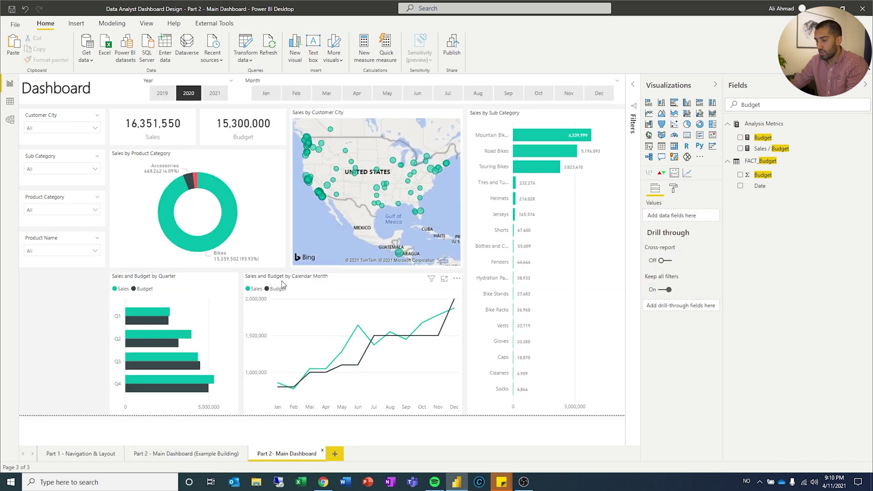
# Step: Duplicate the quarterly chart, place the wider copy to its right, and make it a line chart
pyautogui.click(148, 282)
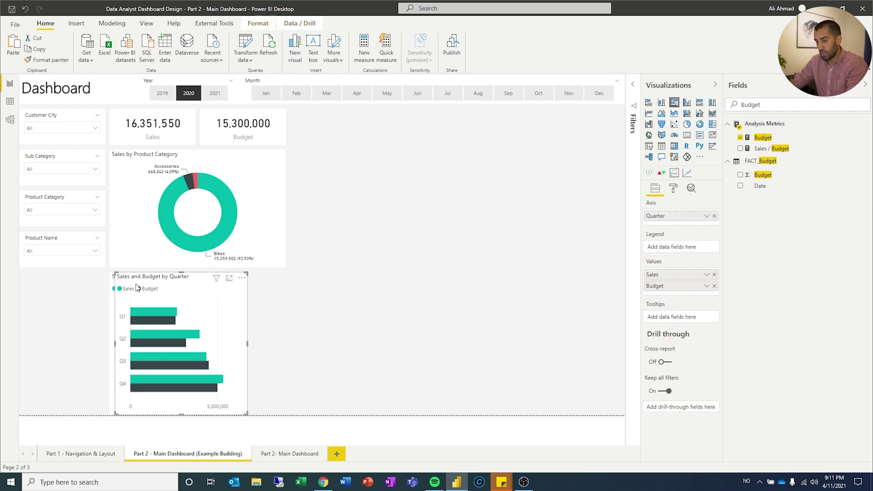
pyautogui.hotkey('ctrl', 'c')
pyautogui.hotkey('ctrl', 'v')
pyautogui.moveTo(137, 287); pyautogui.dragTo(263, 295)
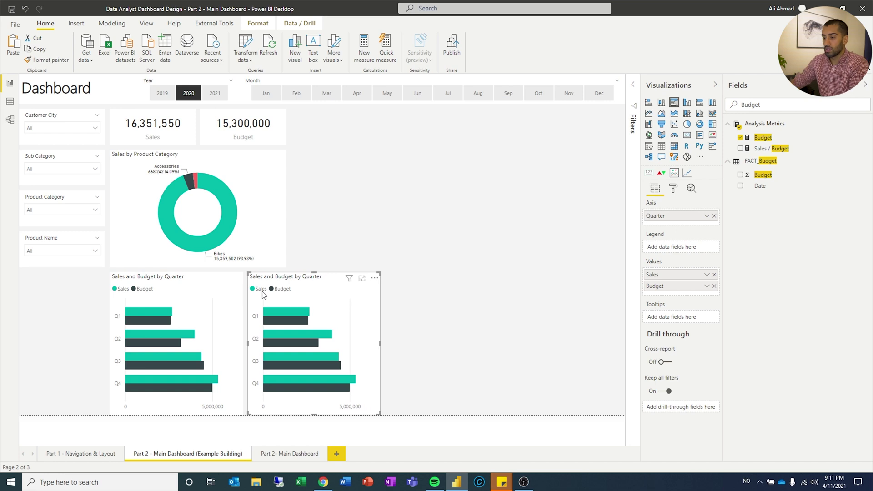
pyautogui.moveTo(380, 342); pyautogui.dragTo(485, 344)
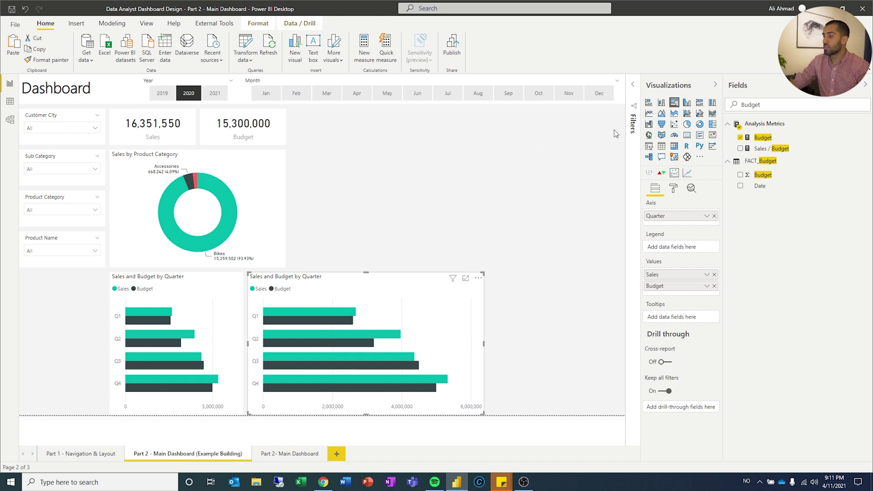
pyautogui.click(649, 113)
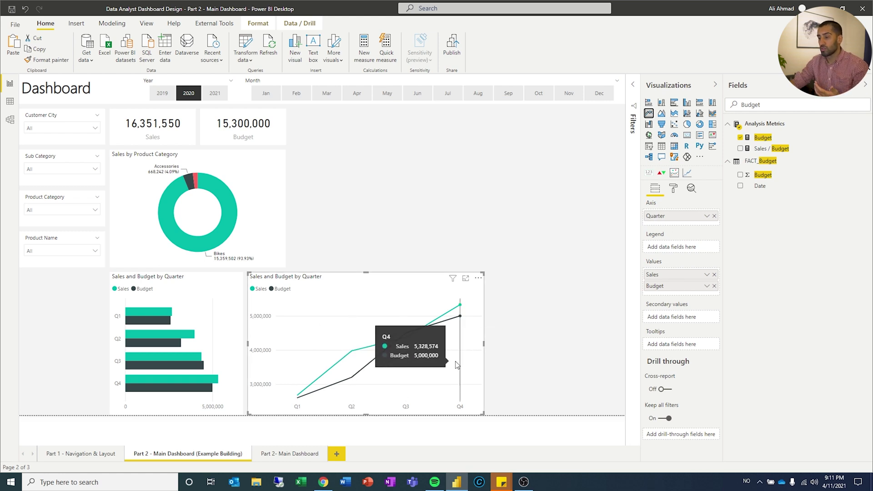
# Step: Put Calendar Month on the line chart's axis, test drill down/up, then remove Quarter
pyautogui.doubleClick(771, 105)
pyautogui.press('BackSpace')
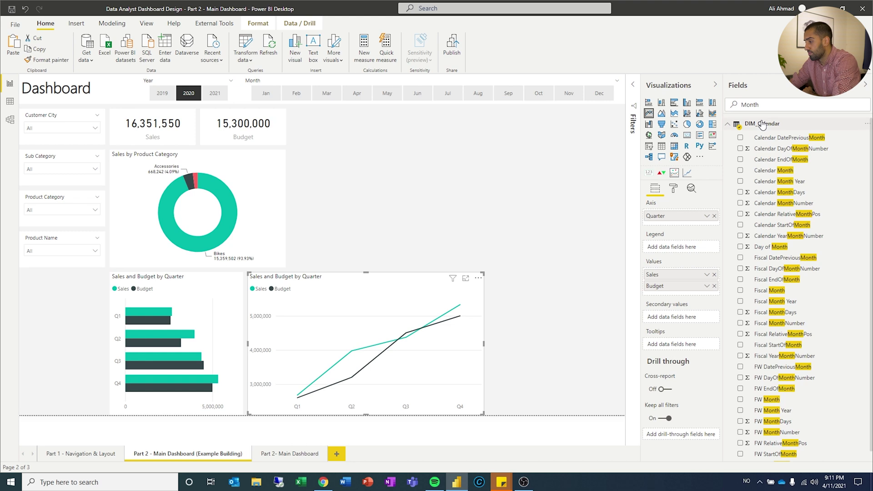
pyautogui.moveTo(782, 171); pyautogui.dragTo(694, 224)
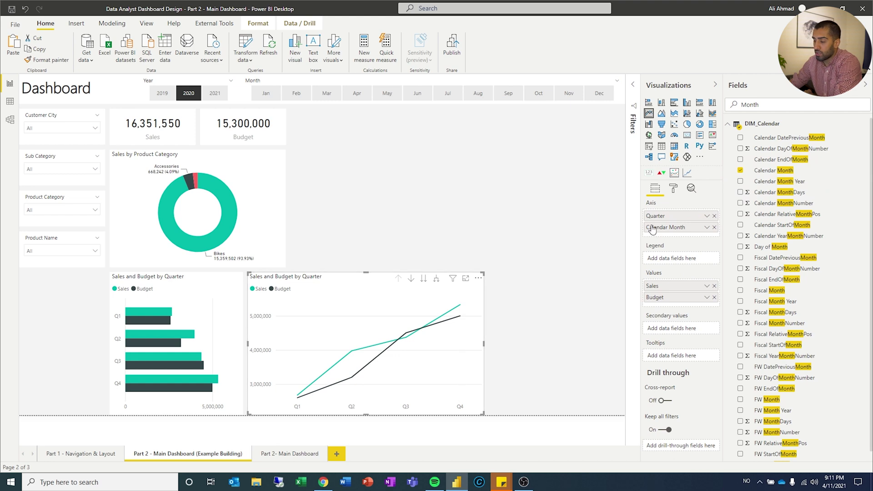
pyautogui.click(436, 282)
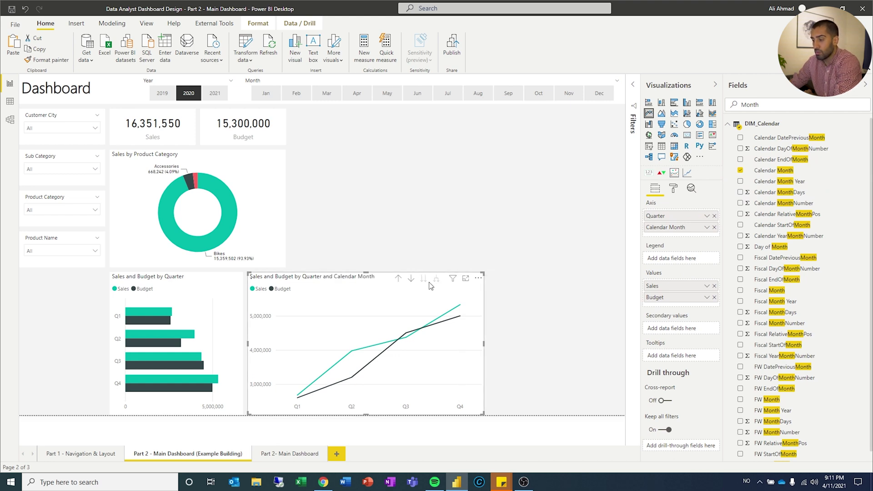
pyautogui.click(398, 282)
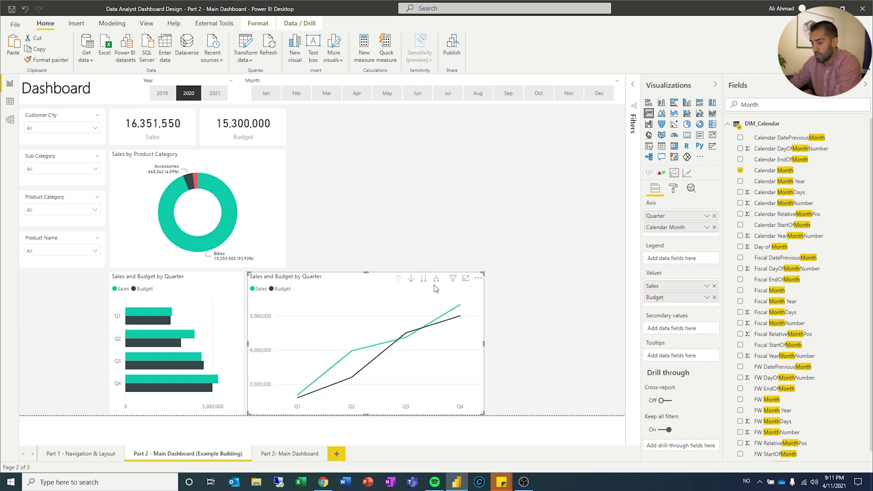
pyautogui.click(436, 281)
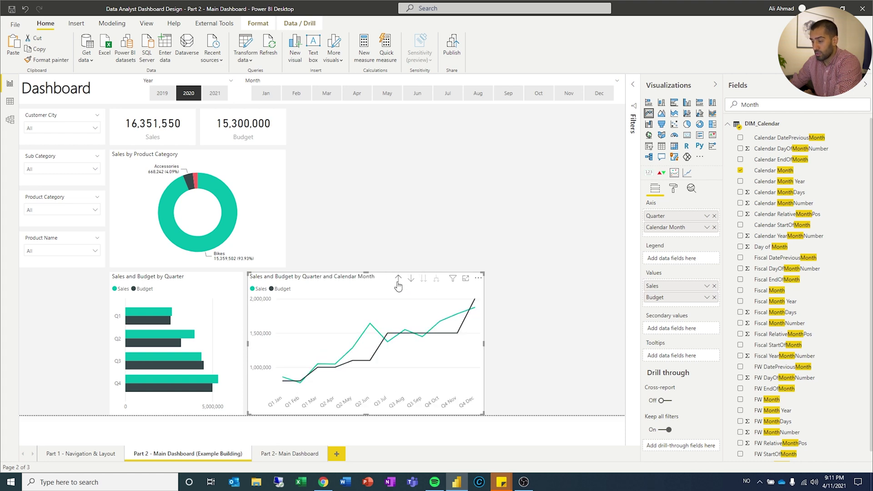
pyautogui.click(398, 282)
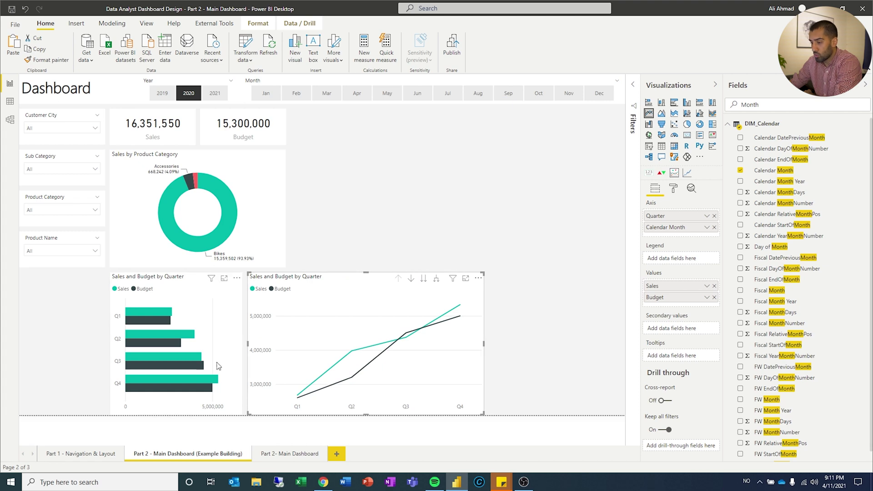
pyautogui.click(713, 216)
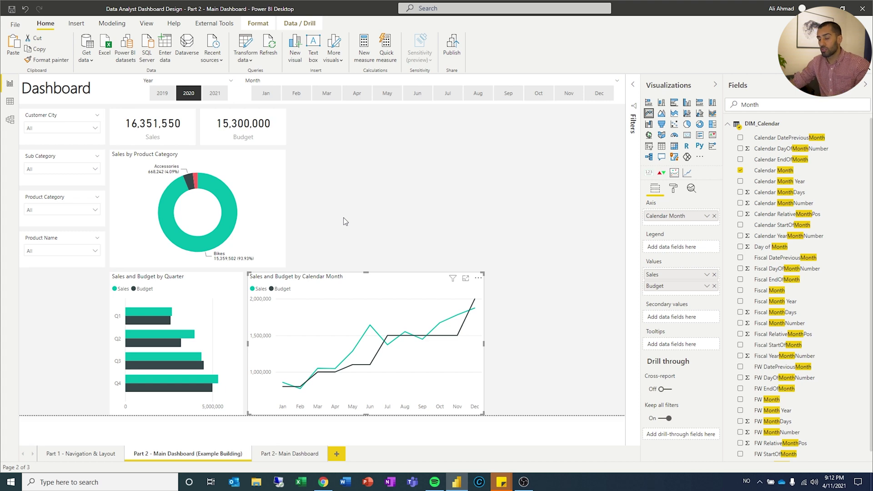
pyautogui.moveTo(483, 344); pyautogui.dragTo(364, 349)
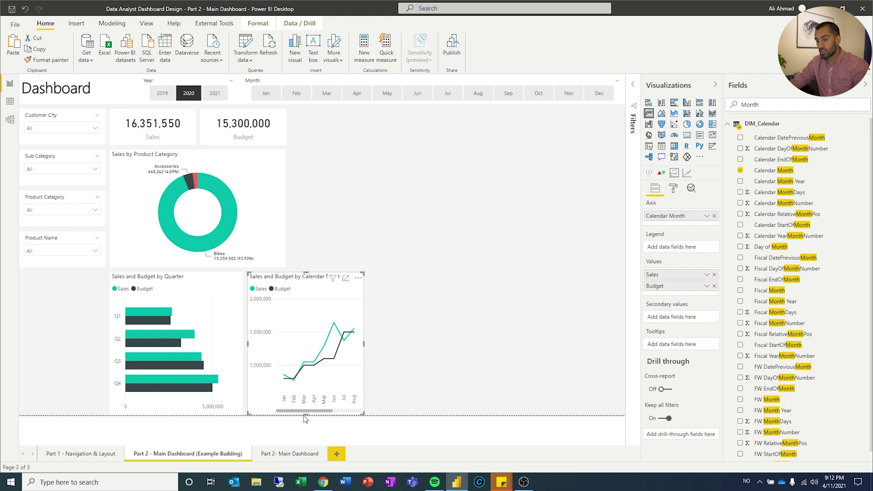
pyautogui.moveTo(294, 413); pyautogui.dragTo(311, 412)
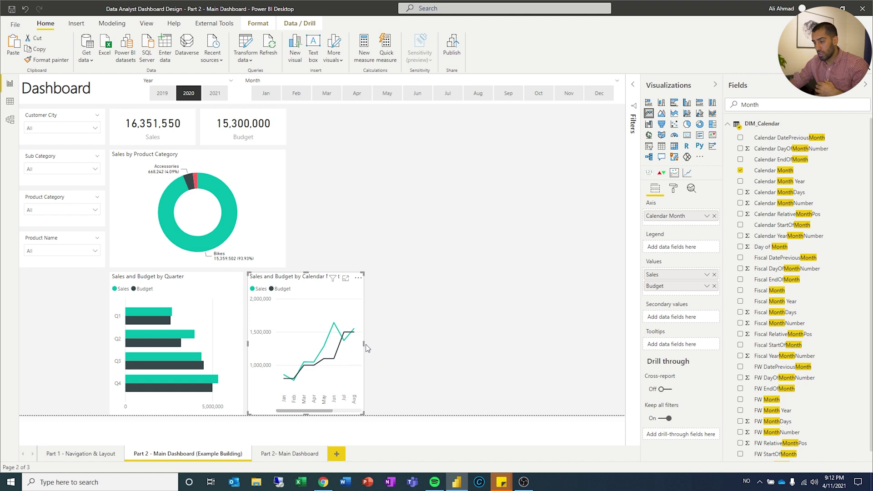
pyautogui.moveTo(366, 346); pyautogui.dragTo(480, 342)
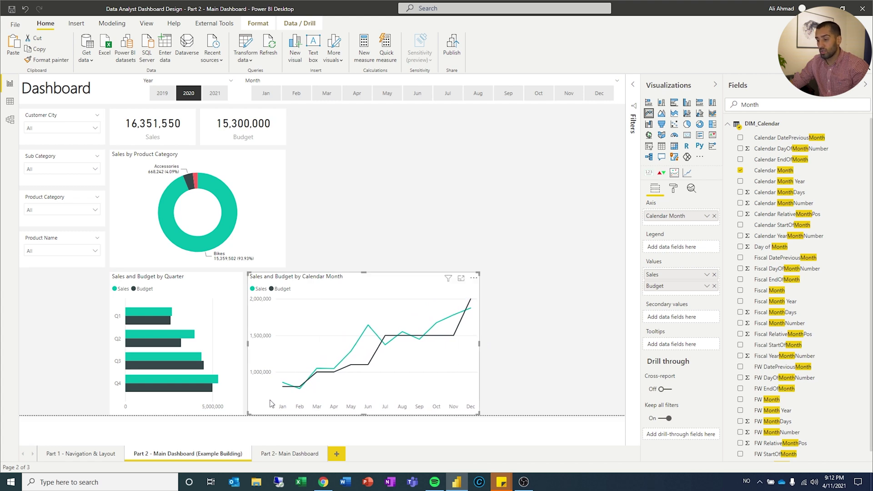
# Step: Turn the line chart's data labels off after trying Thousands and None units, and narrow it slightly
pyautogui.click(674, 188)
pyautogui.click(703, 339)
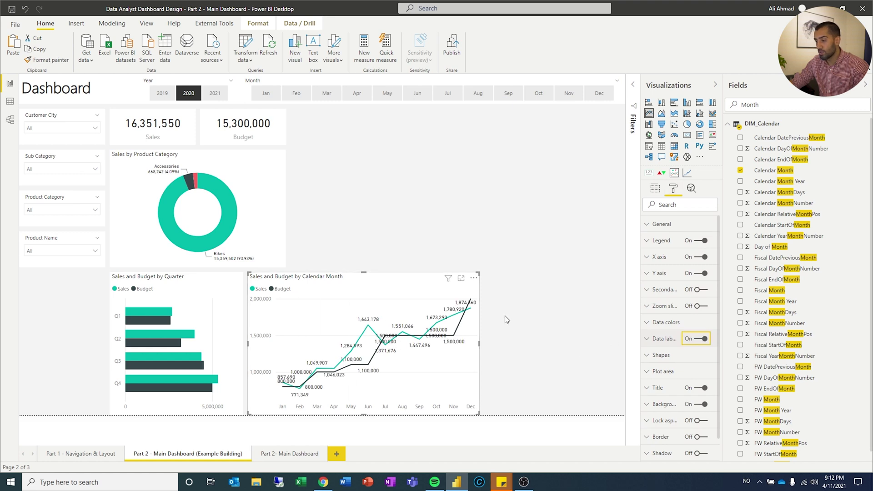
pyautogui.click(672, 340)
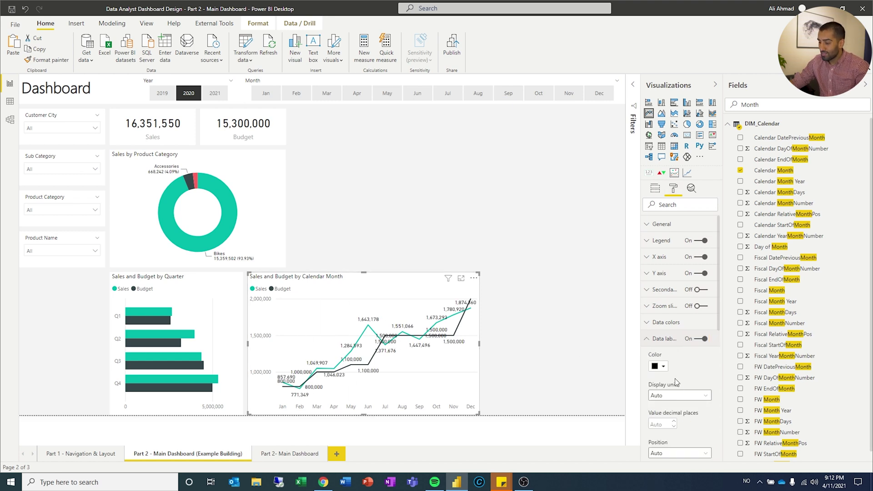
pyautogui.scroll(-2, 676, 392)
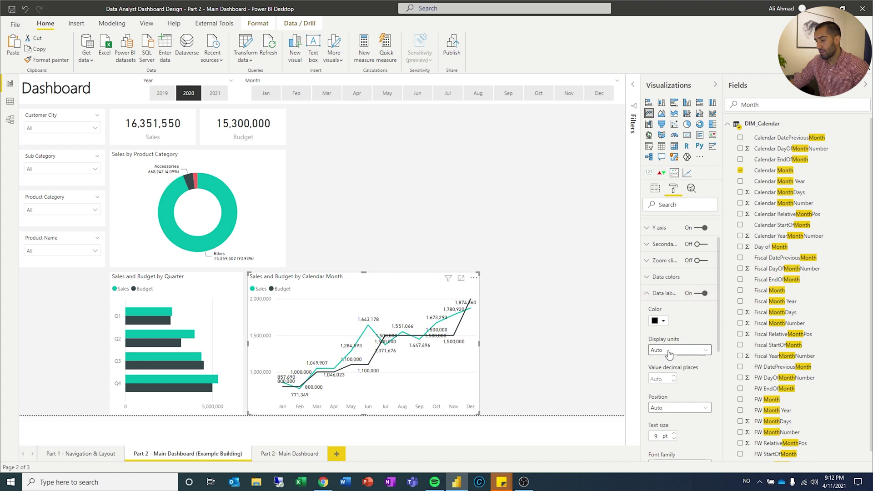
pyautogui.click(677, 350)
pyautogui.click(681, 381)
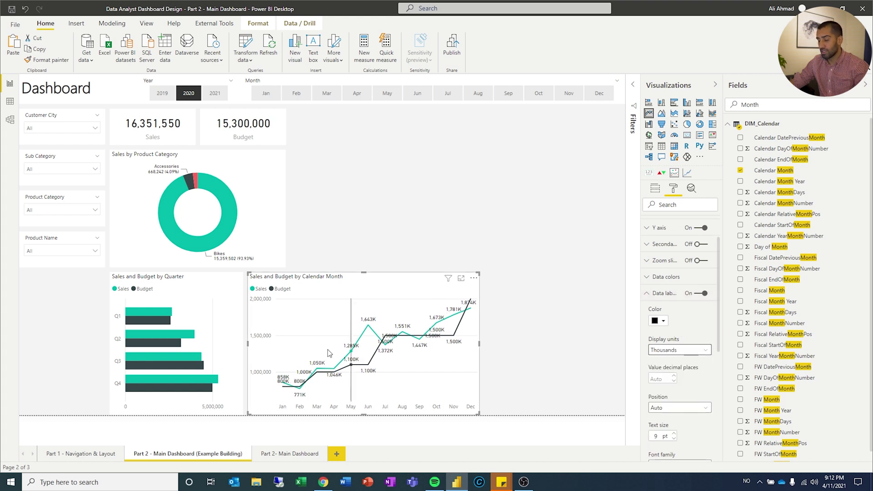
pyautogui.click(696, 354)
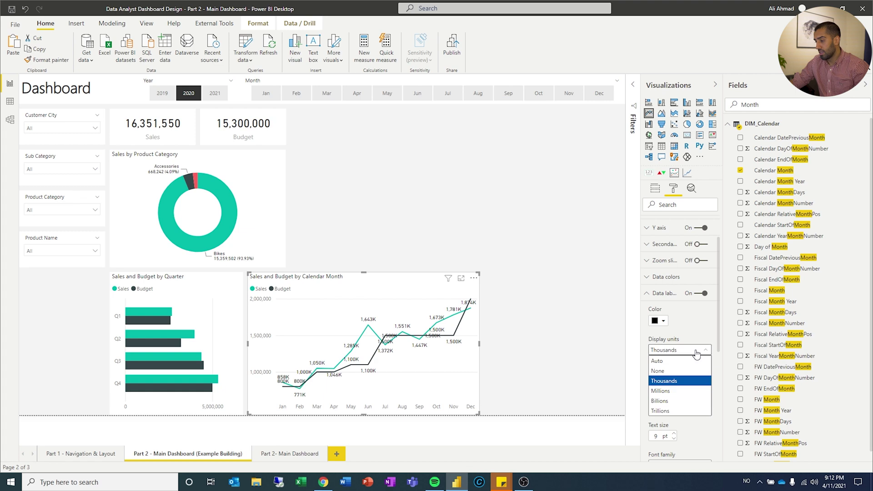
pyautogui.click(681, 370)
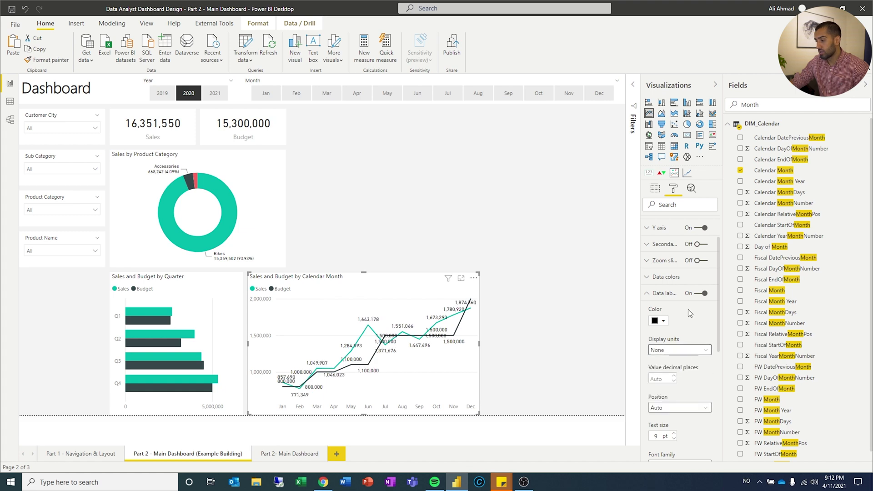
pyautogui.click(700, 294)
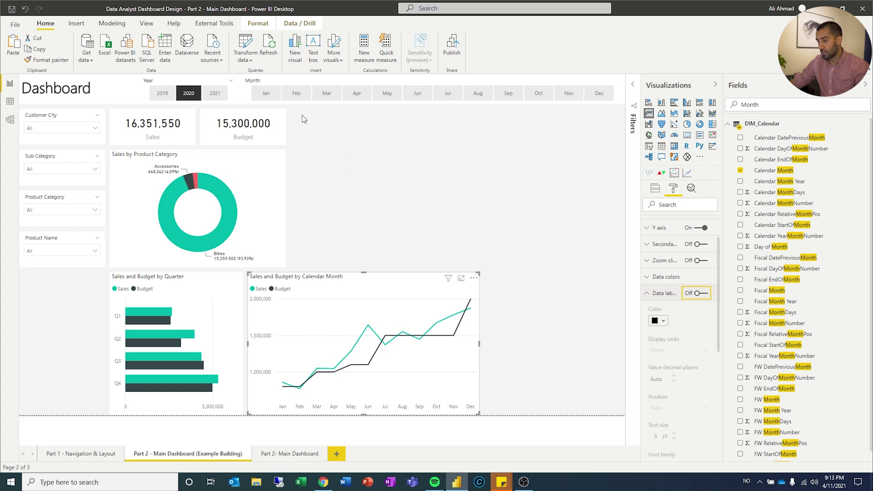
pyautogui.moveTo(479, 344); pyautogui.dragTo(466, 344)
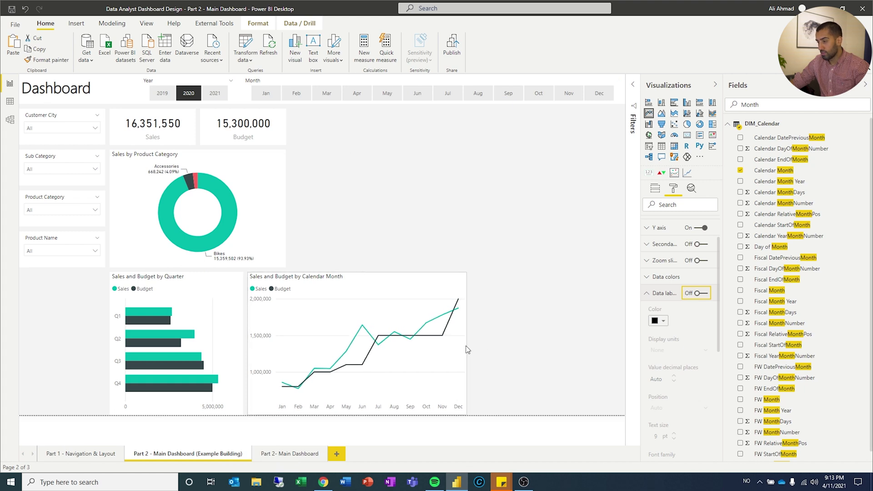
pyautogui.click(522, 315)
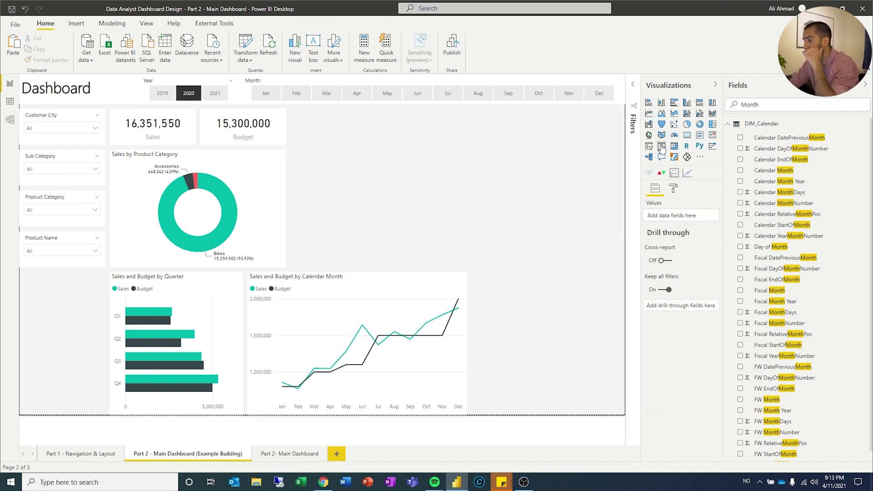
# Step: Insert a map visual beside the donut, its edges aligned with the monthly line chart
pyautogui.click(648, 136)
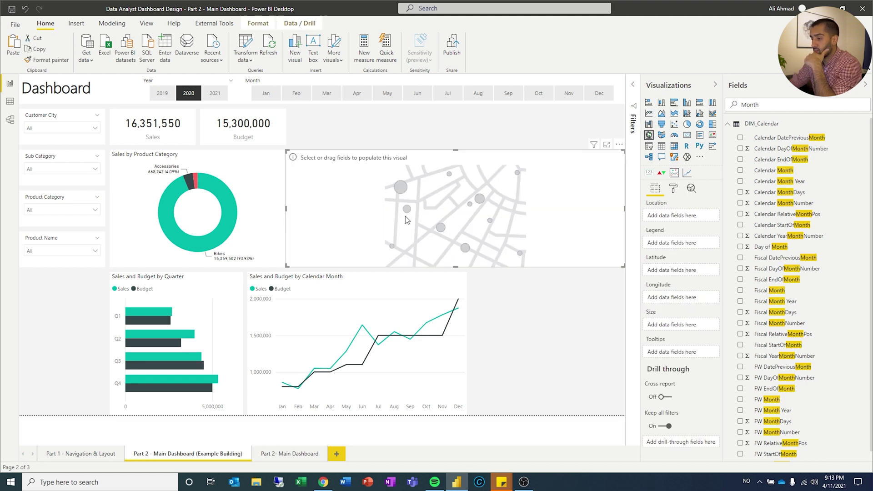
pyautogui.moveTo(381, 199); pyautogui.dragTo(381, 181)
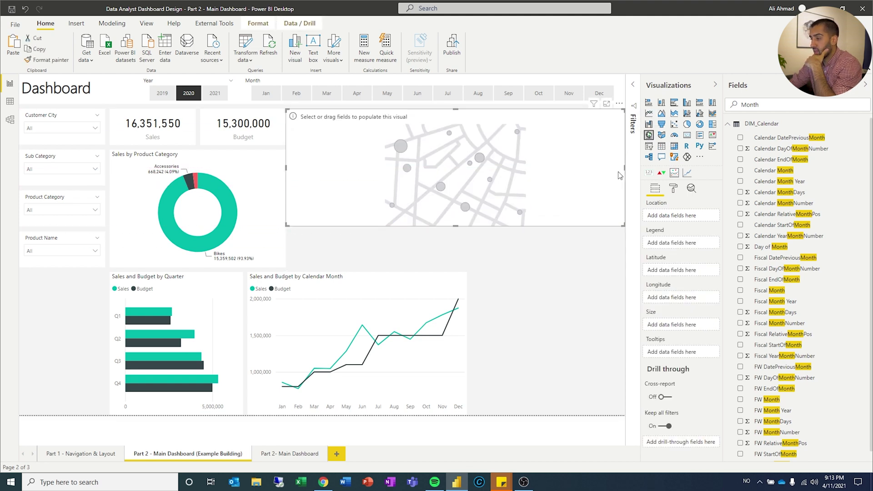
pyautogui.moveTo(625, 170); pyautogui.dragTo(468, 181)
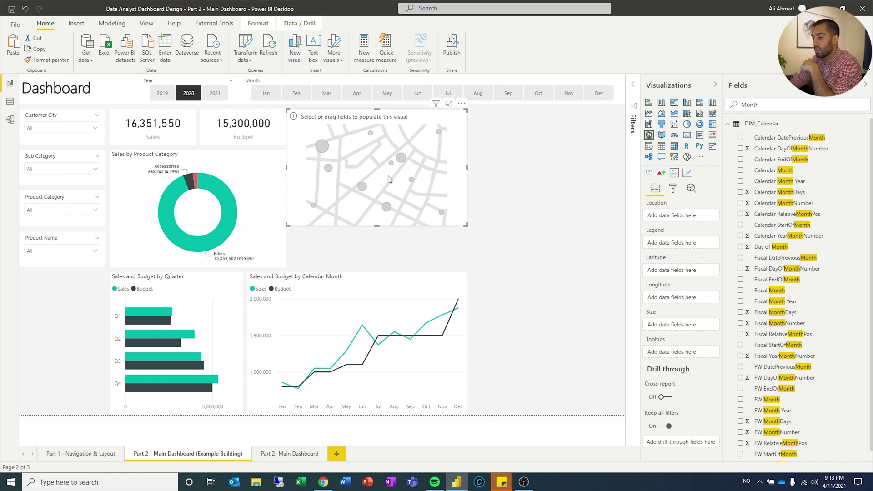
pyautogui.moveTo(388, 179); pyautogui.dragTo(393, 179)
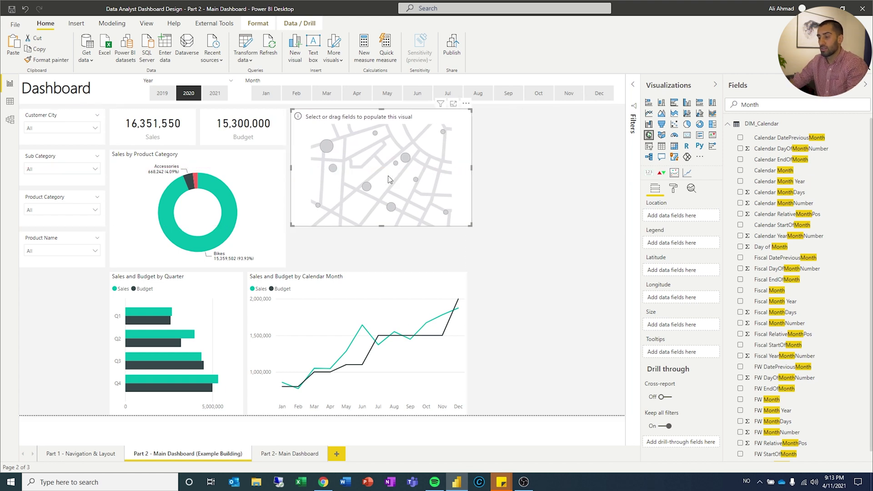
pyautogui.moveTo(377, 226); pyautogui.dragTo(390, 267)
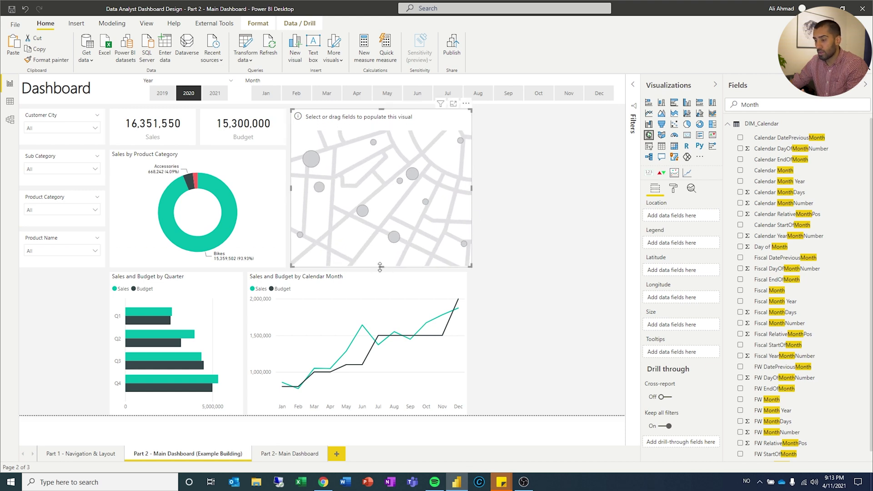
pyautogui.moveTo(473, 190); pyautogui.dragTo(467, 191)
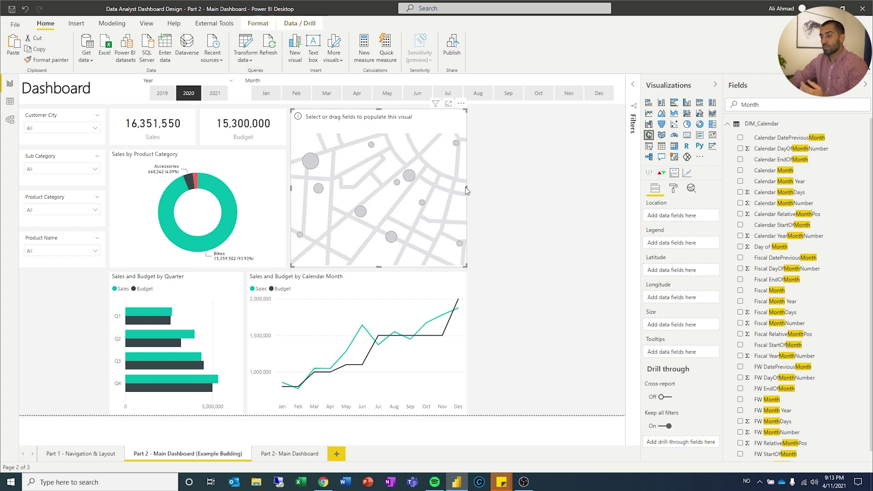
# Step: Clear the Month search and select DIM_Customers' Customer City column, categorized as City
pyautogui.doubleClick(763, 106)
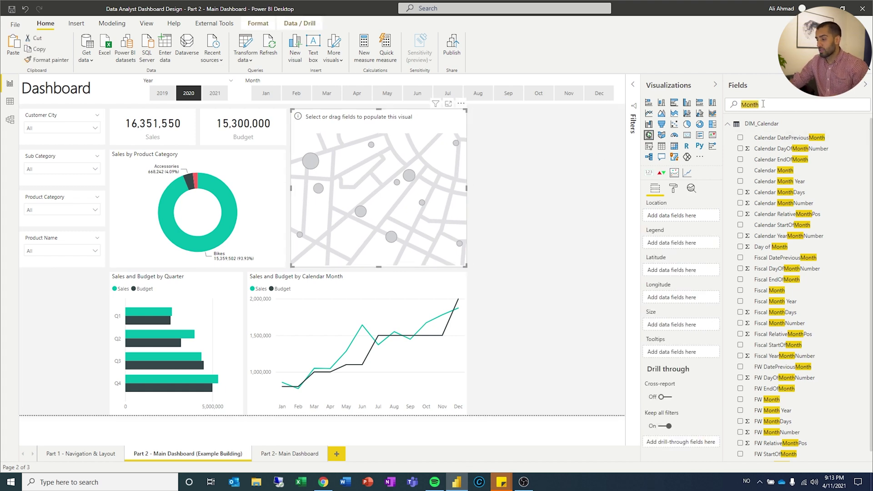
pyautogui.press('BackSpace')
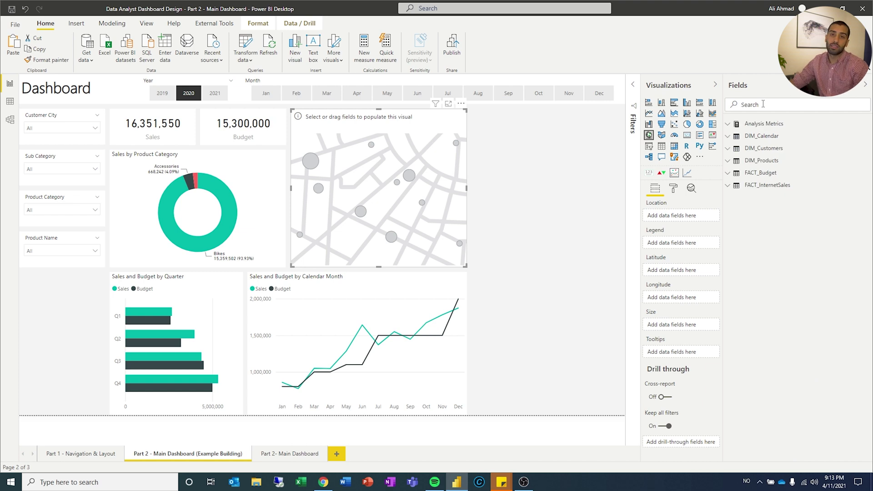
pyautogui.click(727, 149)
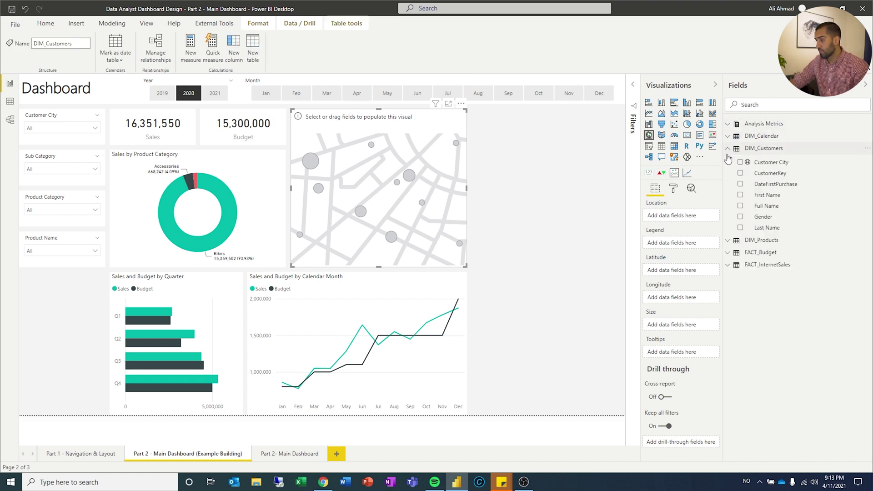
pyautogui.click(778, 164)
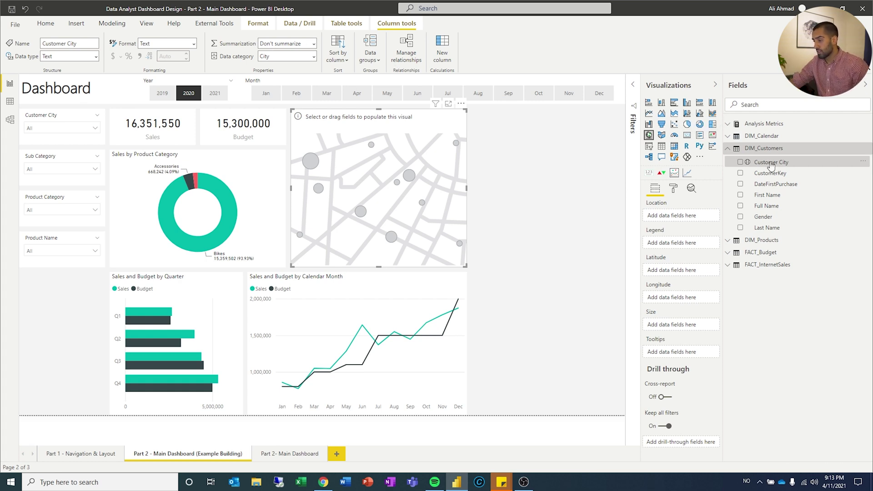
# Step: Map Customer City as locations, switch Auto zoom off, and centre the view on the United States
pyautogui.moveTo(771, 164); pyautogui.dragTo(678, 216)
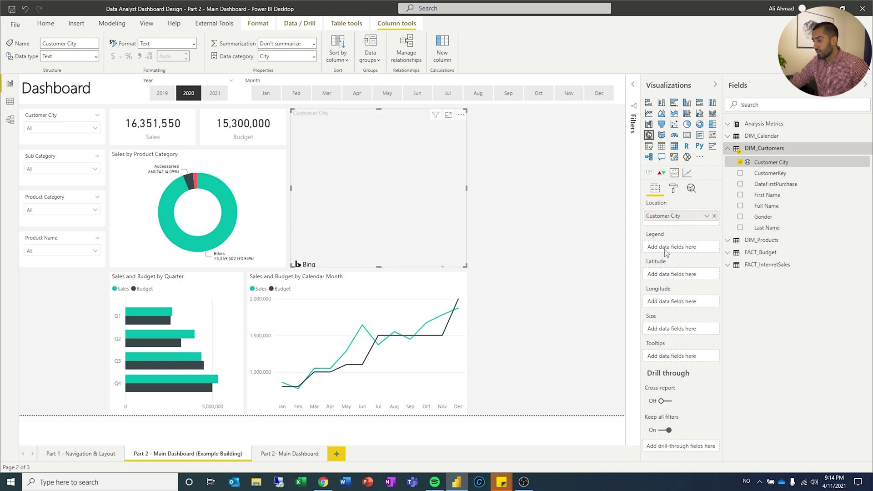
pyautogui.scroll(4, 331, 181)
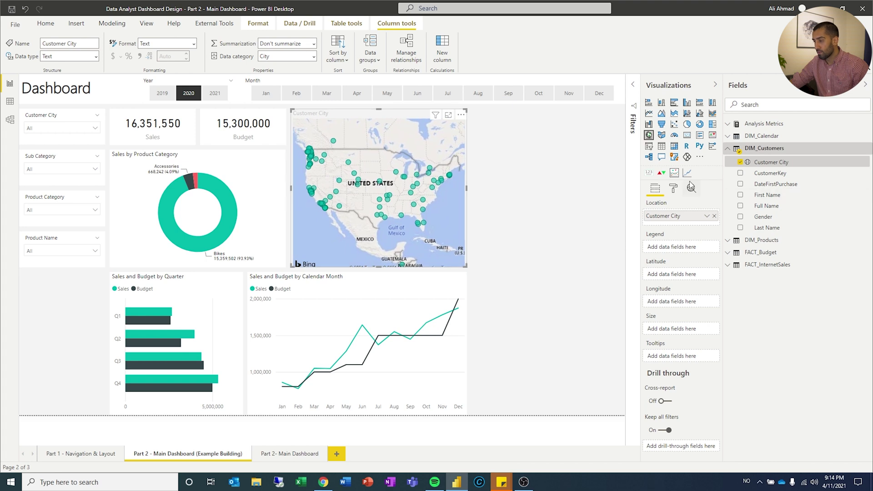
pyautogui.click(674, 188)
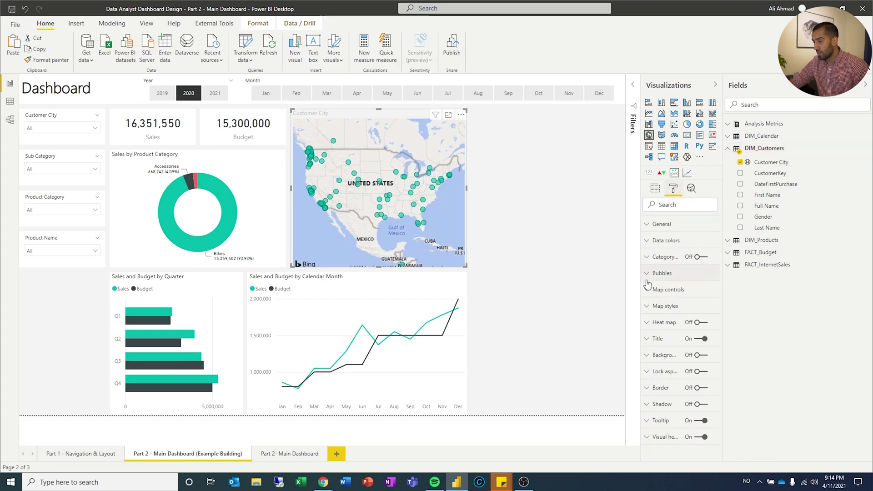
pyautogui.click(677, 289)
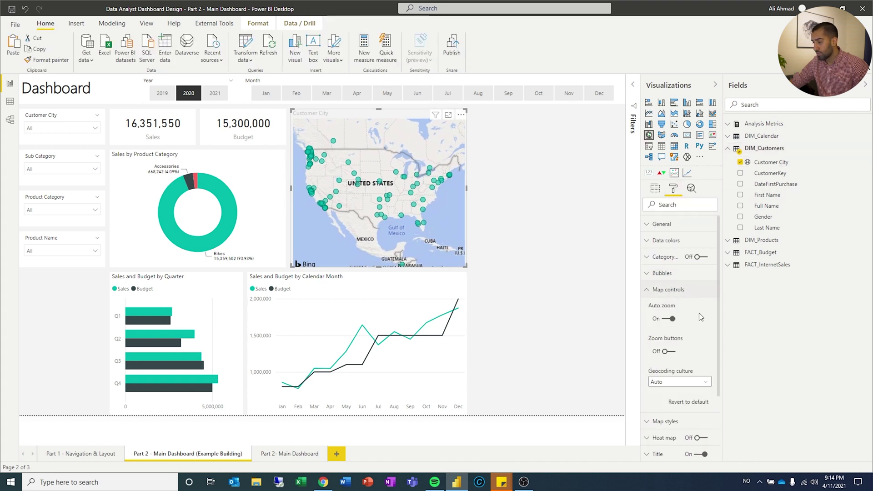
pyautogui.click(671, 319)
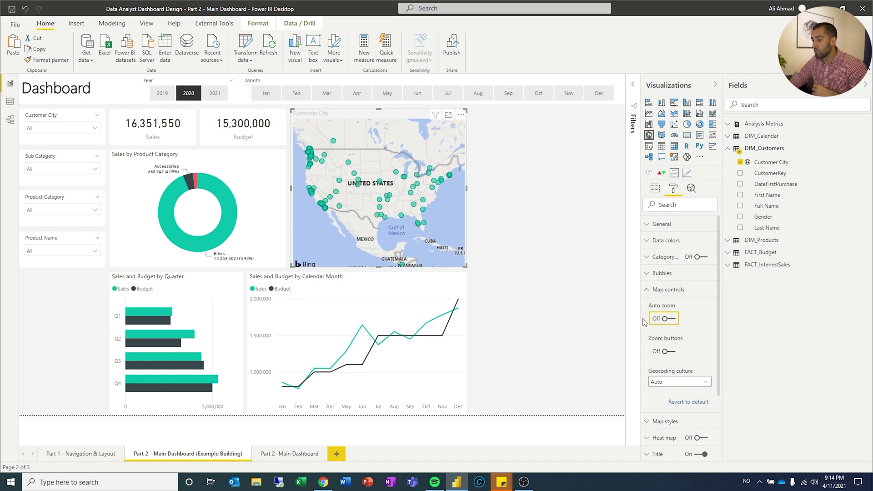
pyautogui.moveTo(398, 185); pyautogui.dragTo(398, 197)
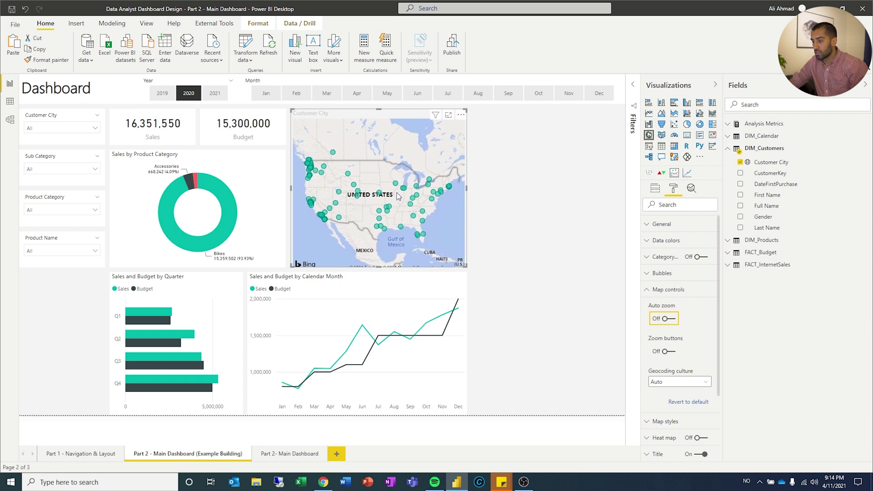
pyautogui.click(655, 188)
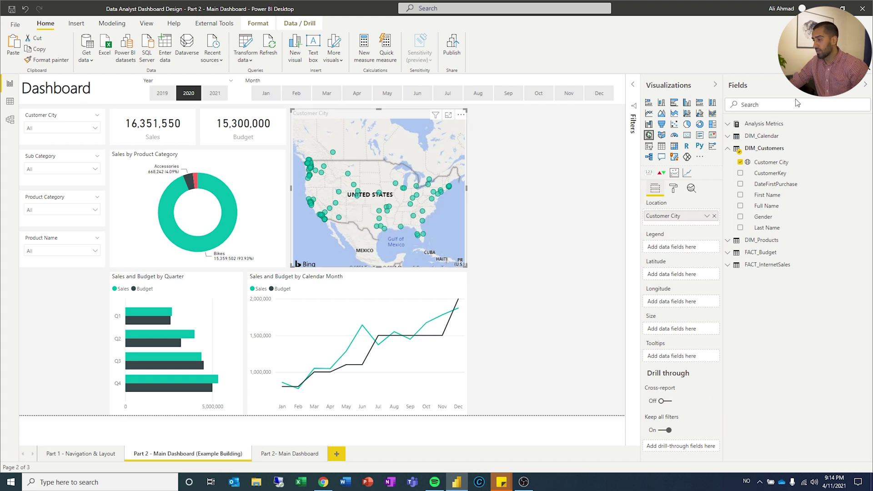
# Step: Size the map bubbles by Sales and paint the line chart's formatting onto the map
pyautogui.write('sa')
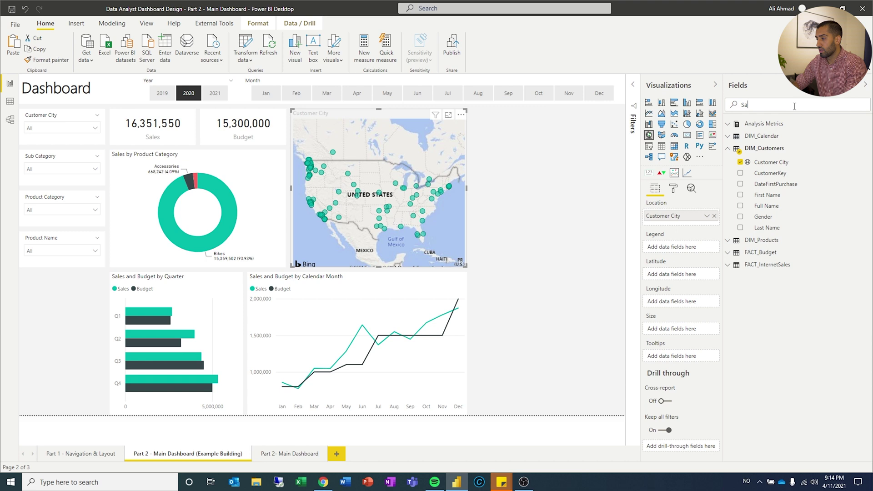
pyautogui.write('les')
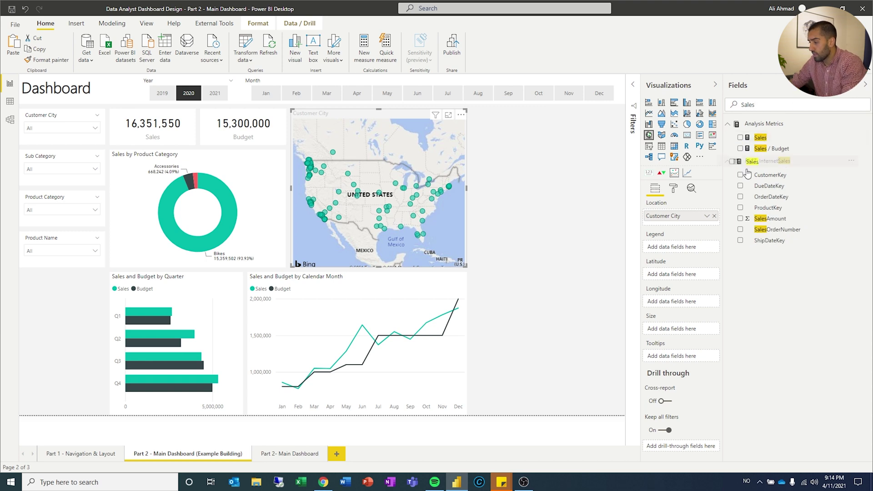
pyautogui.moveTo(748, 173); pyautogui.dragTo(684, 328)
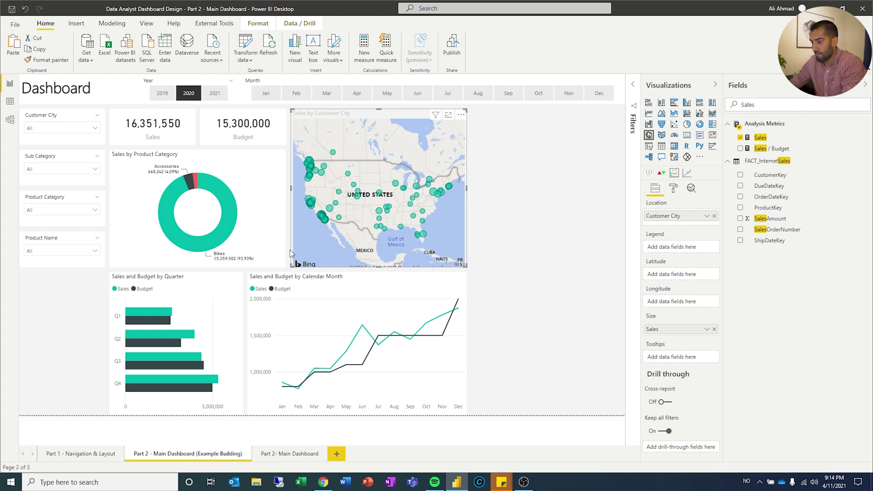
pyautogui.click(283, 280)
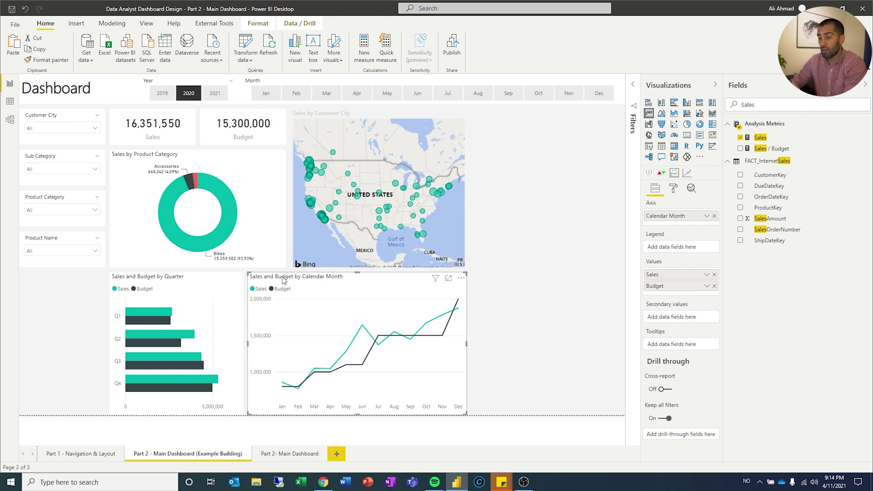
pyautogui.click(48, 60)
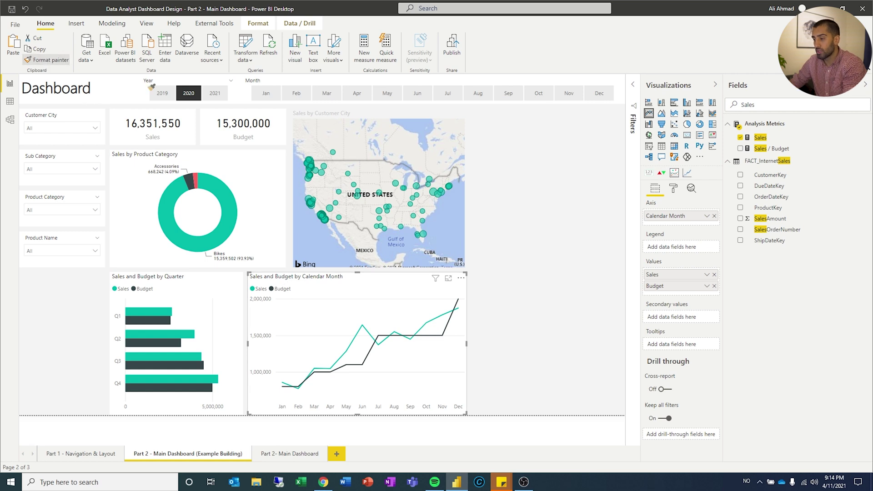
pyautogui.click(328, 117)
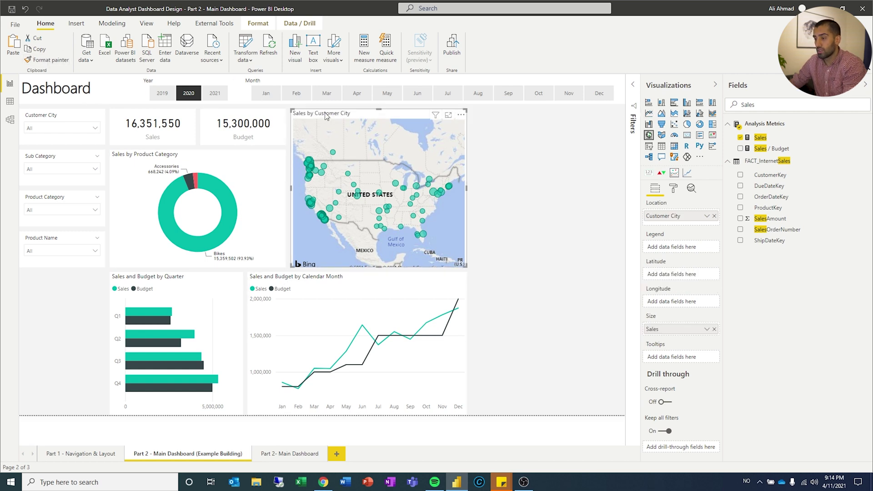
pyautogui.click(546, 218)
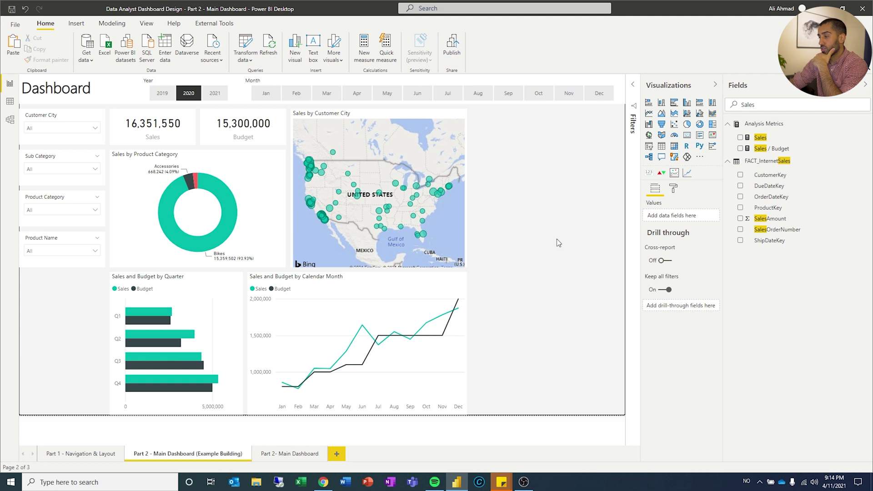
# Step: Insert a clustered bar chart and stretch it to fill the right column down to the page bottom
pyautogui.click(674, 103)
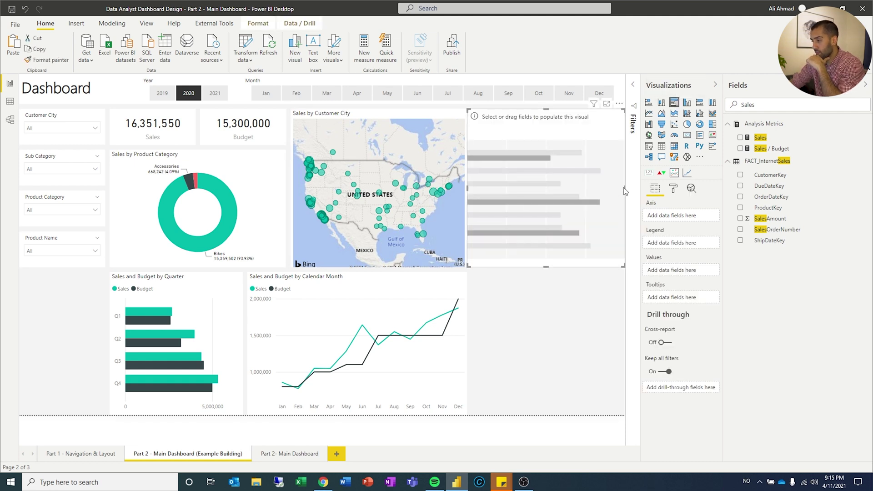
pyautogui.moveTo(625, 191); pyautogui.dragTo(615, 191)
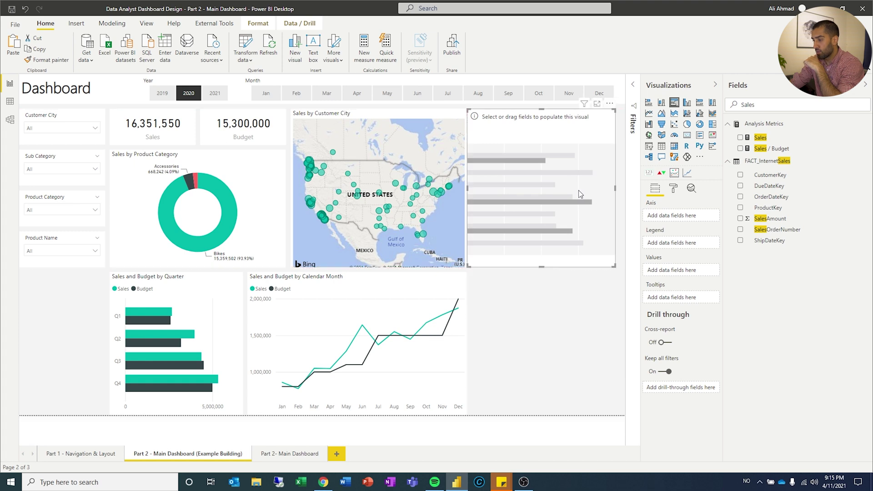
pyautogui.press('Right')
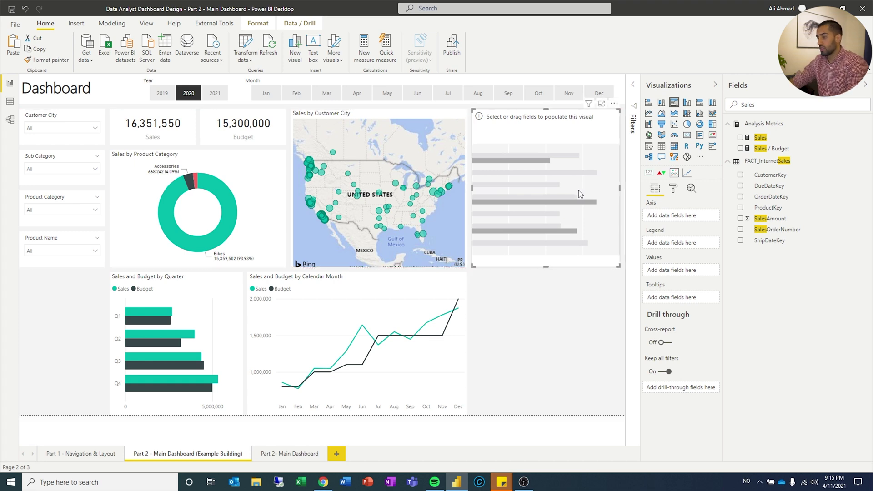
pyautogui.moveTo(547, 268); pyautogui.dragTo(548, 414)
pyautogui.moveTo(617, 266); pyautogui.dragTo(622, 266)
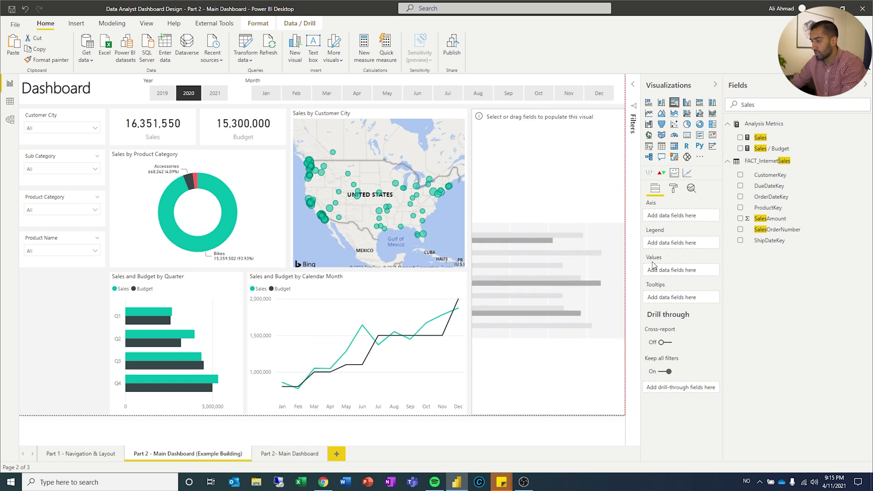
# Step: Search the fields for 'Sub' and put Sub Category on the new chart's axis
pyautogui.click(272, 453)
pyautogui.click(196, 457)
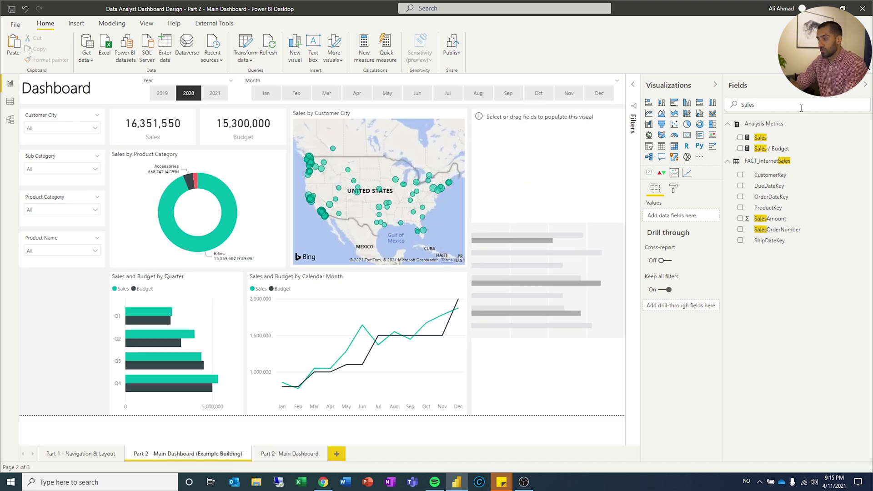
pyautogui.hotkey('ctrl', 'a')
pyautogui.write('Sub')
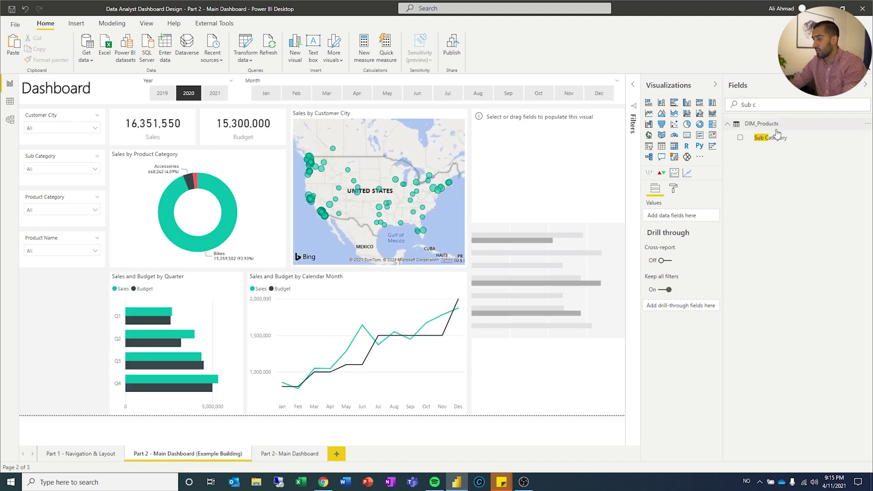
pyautogui.click(500, 117)
pyautogui.moveTo(770, 137); pyautogui.dragTo(687, 218)
# Step: Search for 'Sales' and add it as the bar chart's values
pyautogui.click(792, 103)
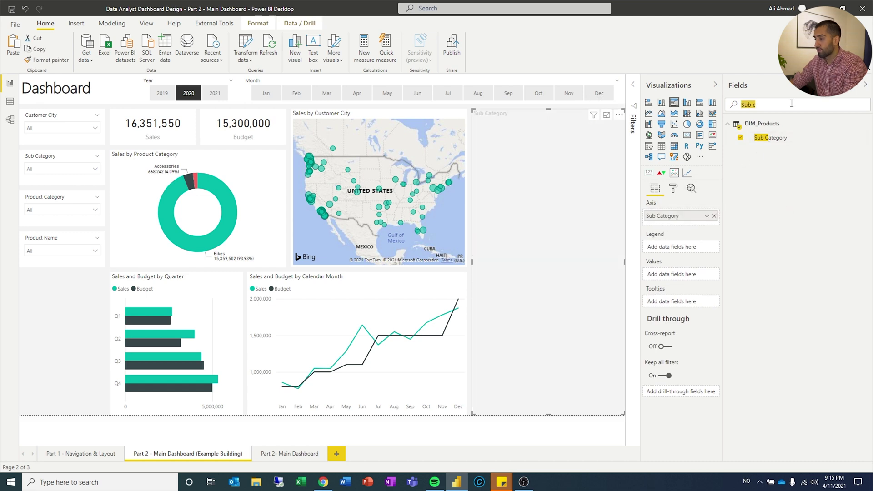
pyautogui.write('Sales')
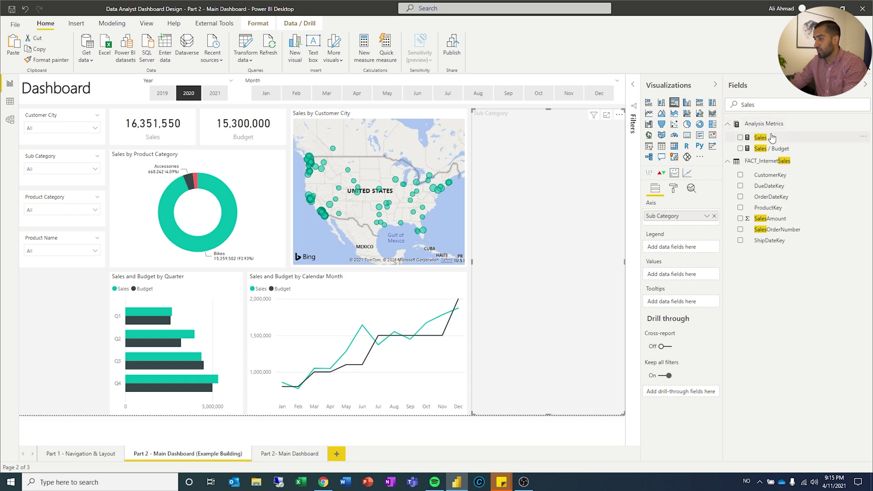
pyautogui.moveTo(769, 219); pyautogui.dragTo(673, 274)
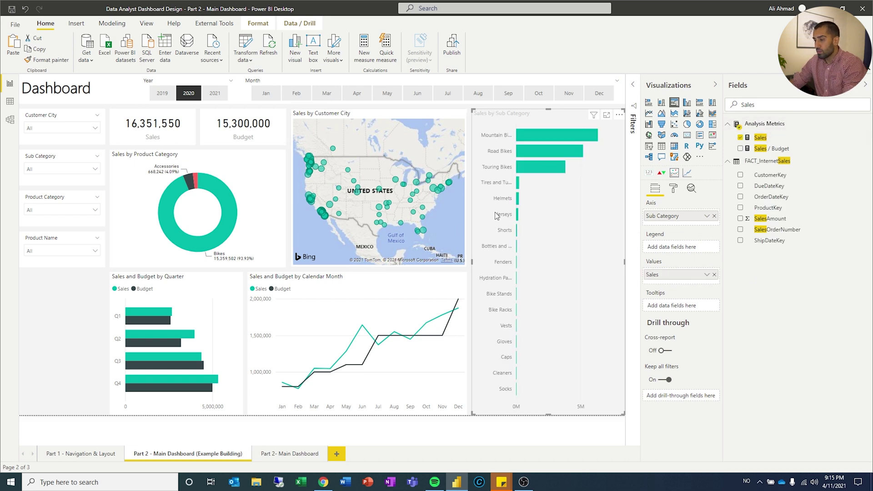
pyautogui.click(170, 279)
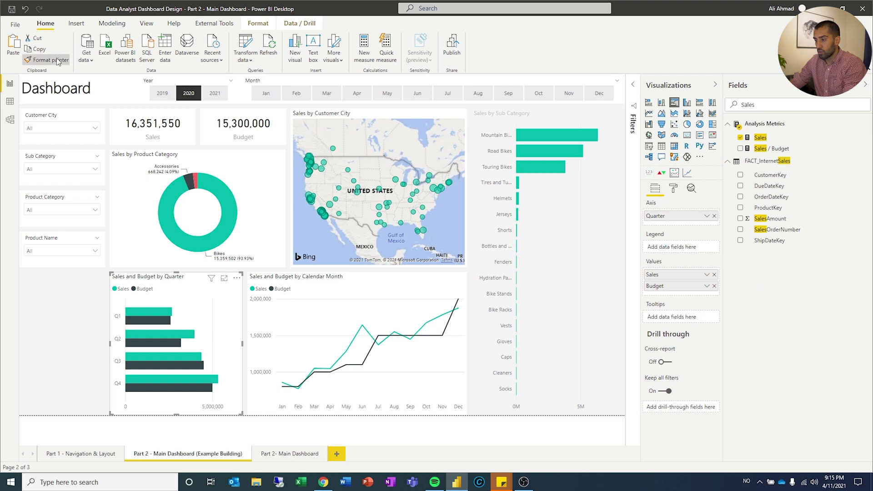
# Step: Turn on data labels for the Sales by Sub Category chart so each bar shows its sales value
pyautogui.click(527, 117)
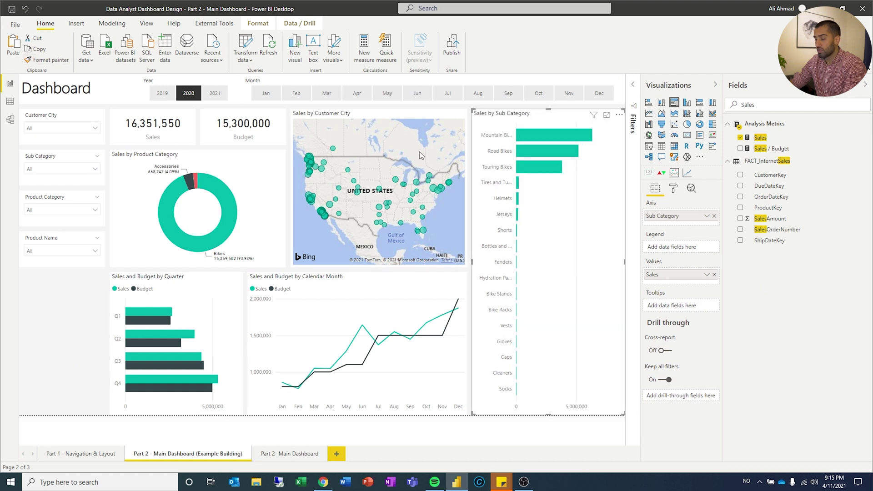
pyautogui.click(539, 107)
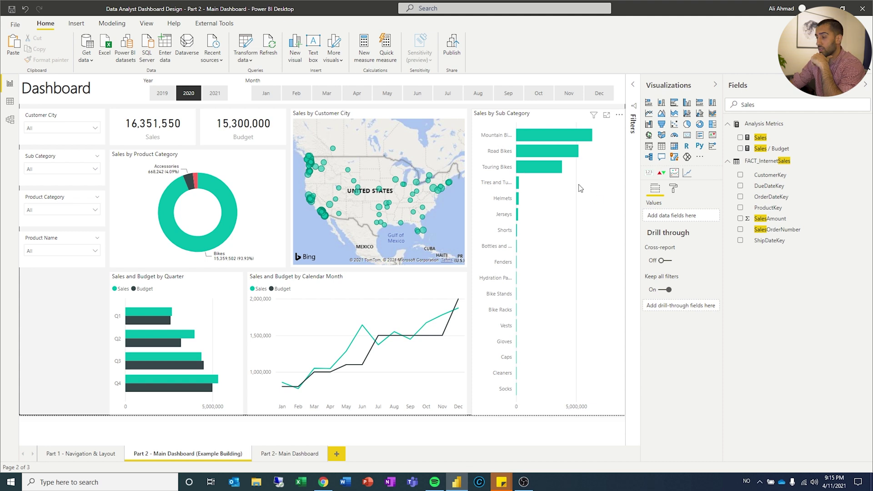
pyautogui.click(530, 118)
pyautogui.click(674, 188)
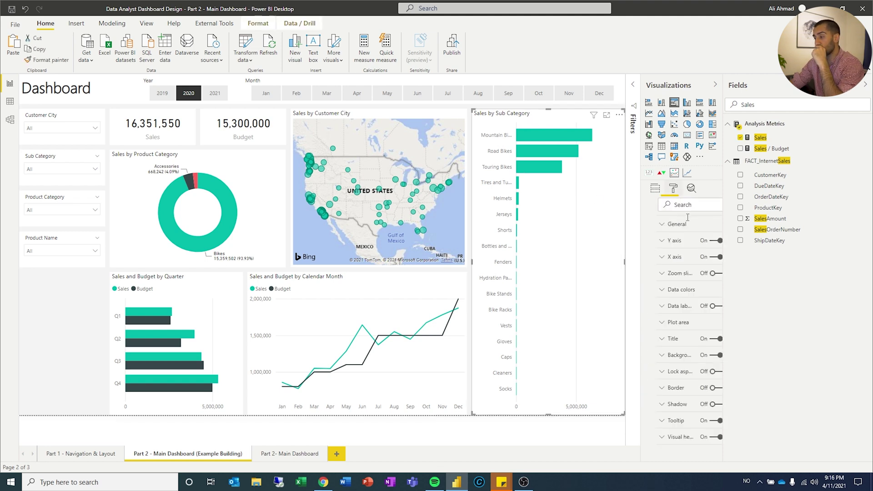
pyautogui.click(702, 304)
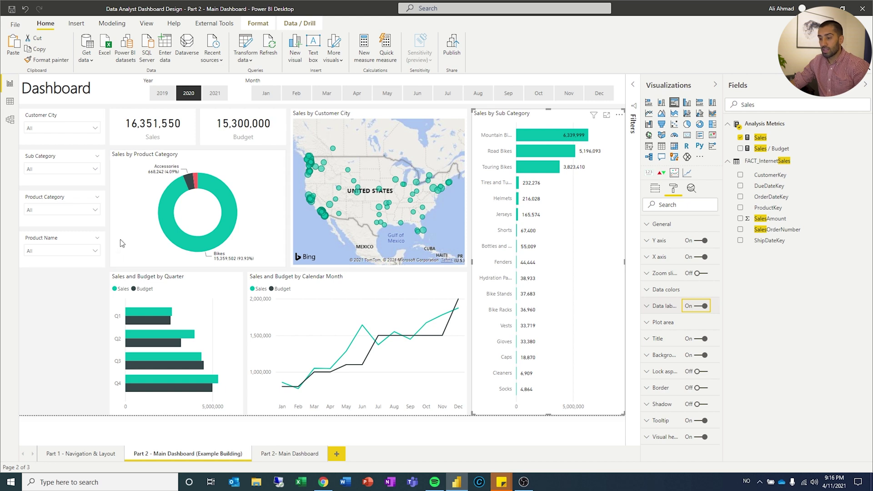
pyautogui.click(131, 277)
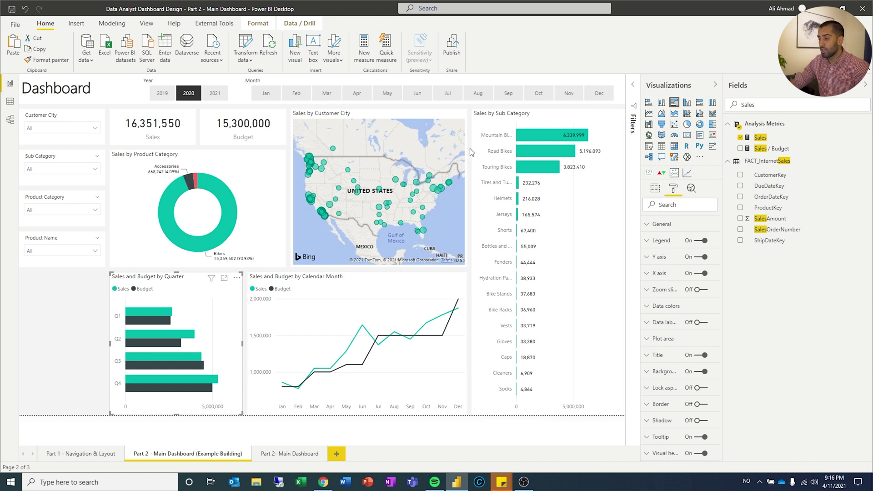
pyautogui.click(81, 321)
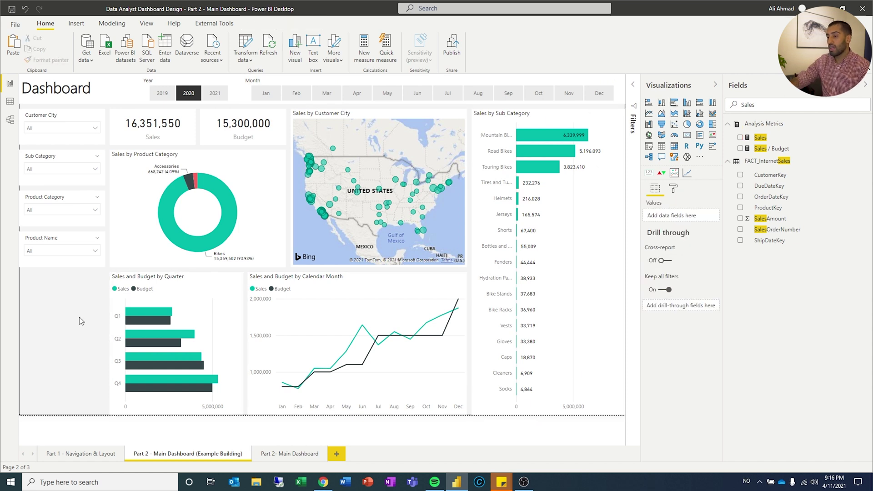
pyautogui.click(193, 242)
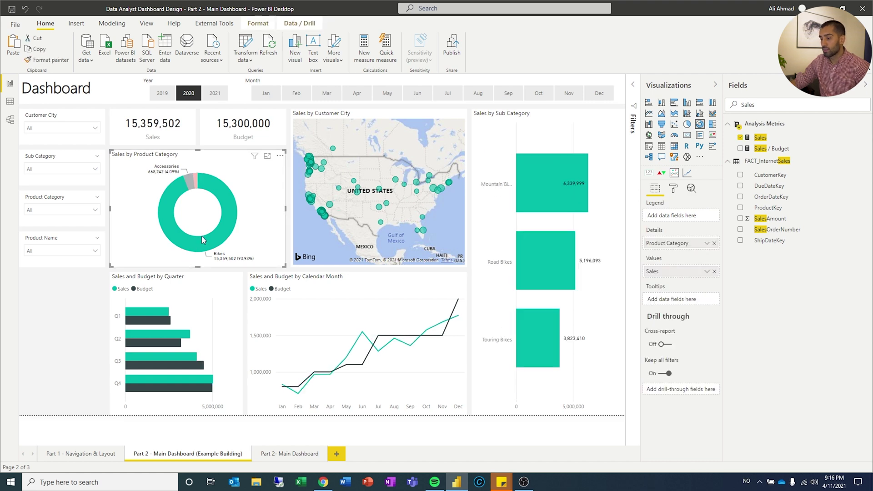
pyautogui.click(192, 240)
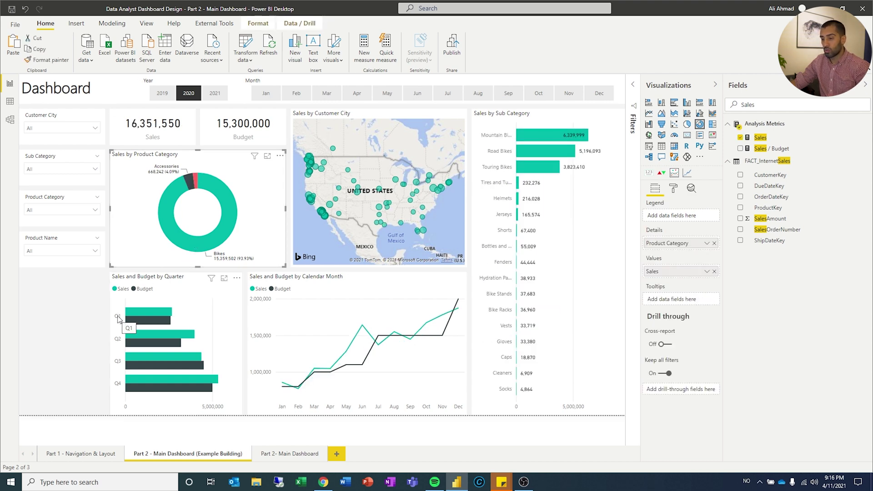
pyautogui.click(119, 317)
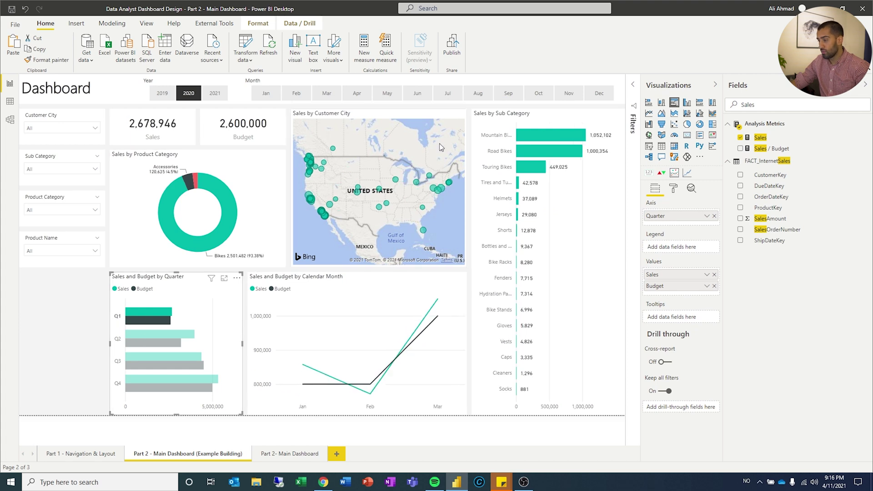
pyautogui.click(117, 317)
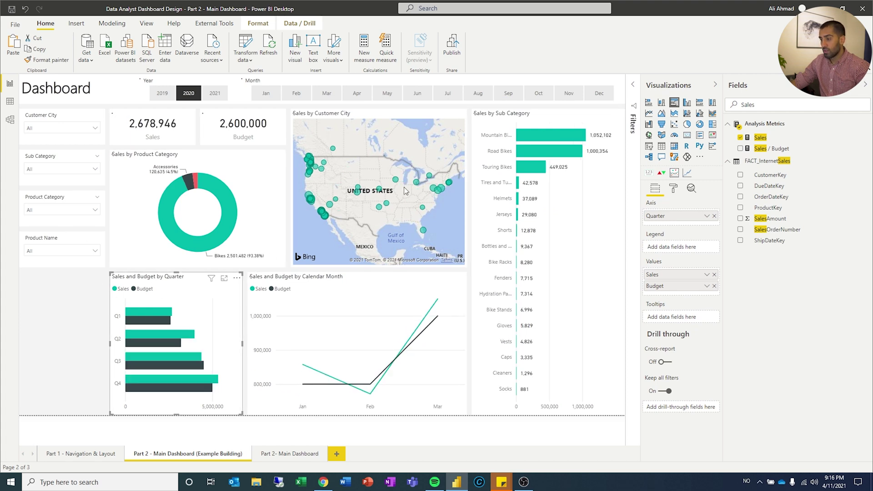
pyautogui.click(486, 137)
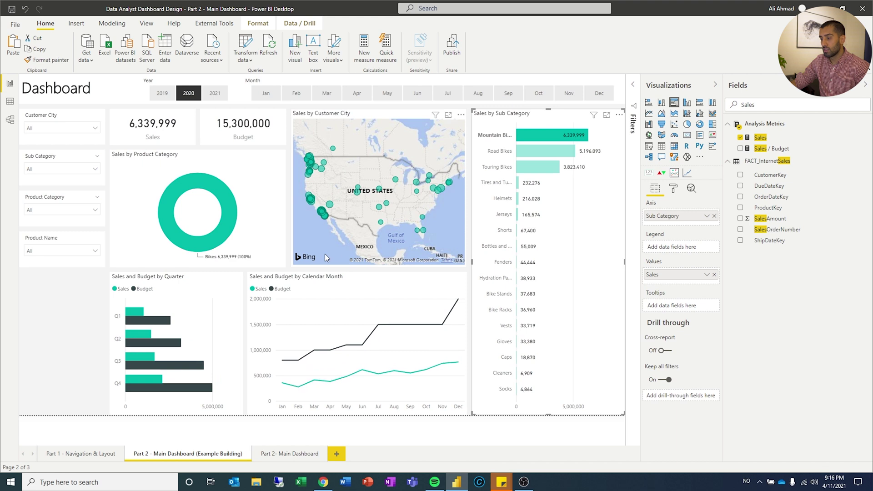
pyautogui.click(503, 136)
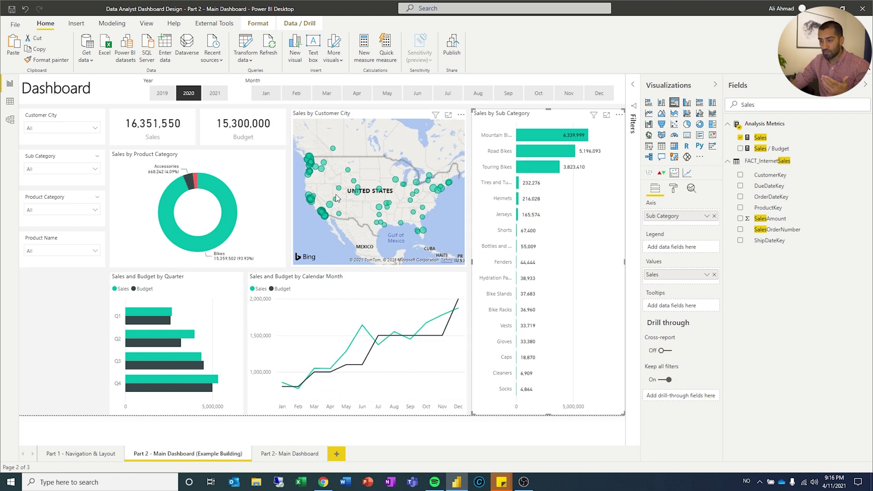
pyautogui.click(310, 201)
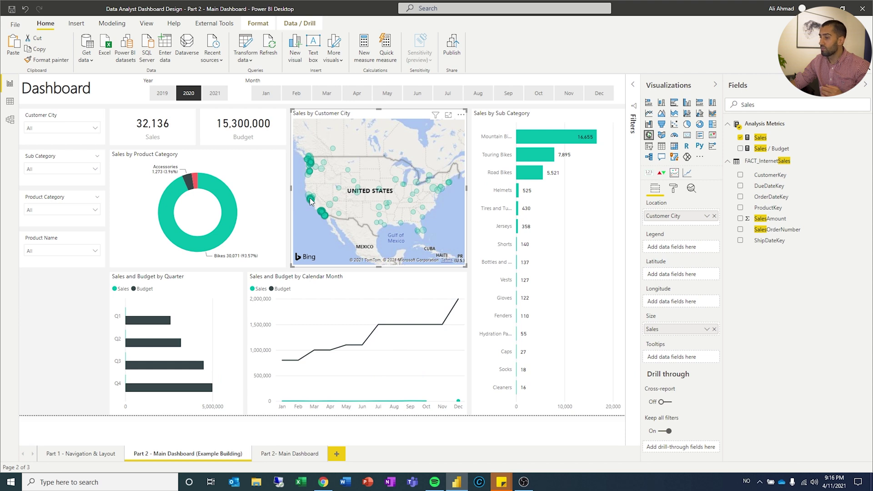
pyautogui.click(311, 200)
pyautogui.click(53, 285)
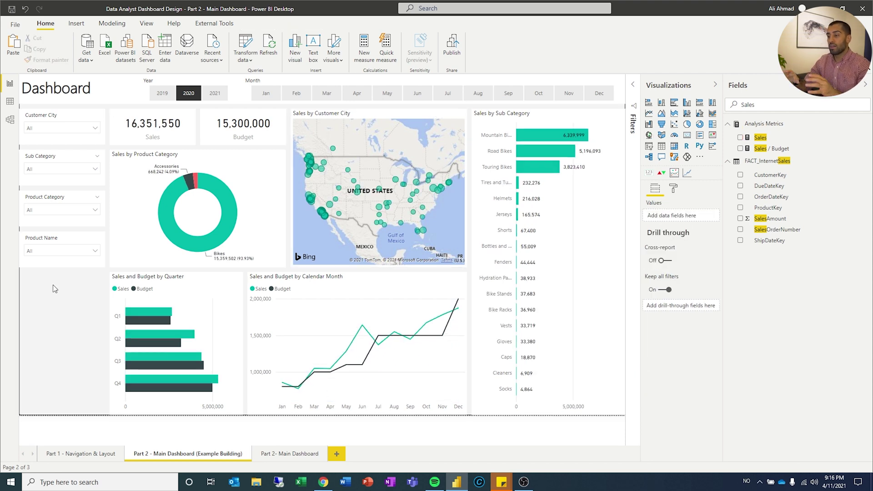